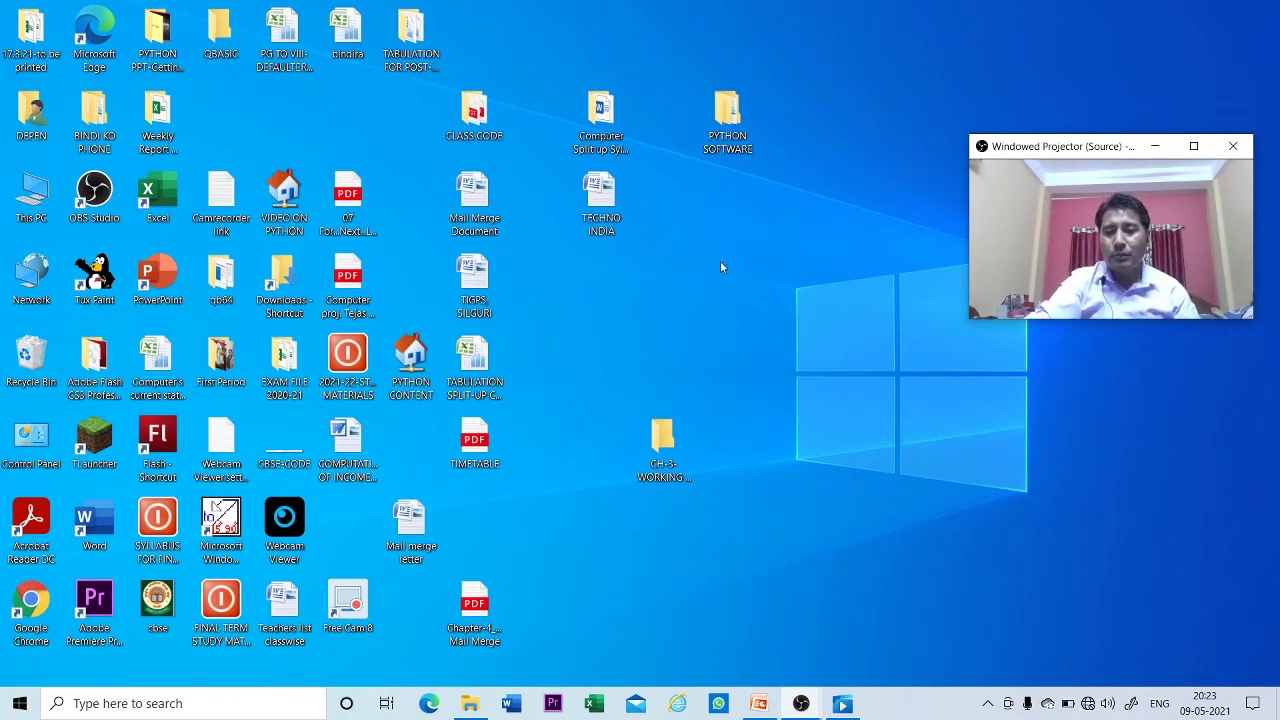
# Create a desktop folder named TIGPS and place its icon directly below the PYTHON SOFTWARE folder
pyautogui.rightClick(721, 263)
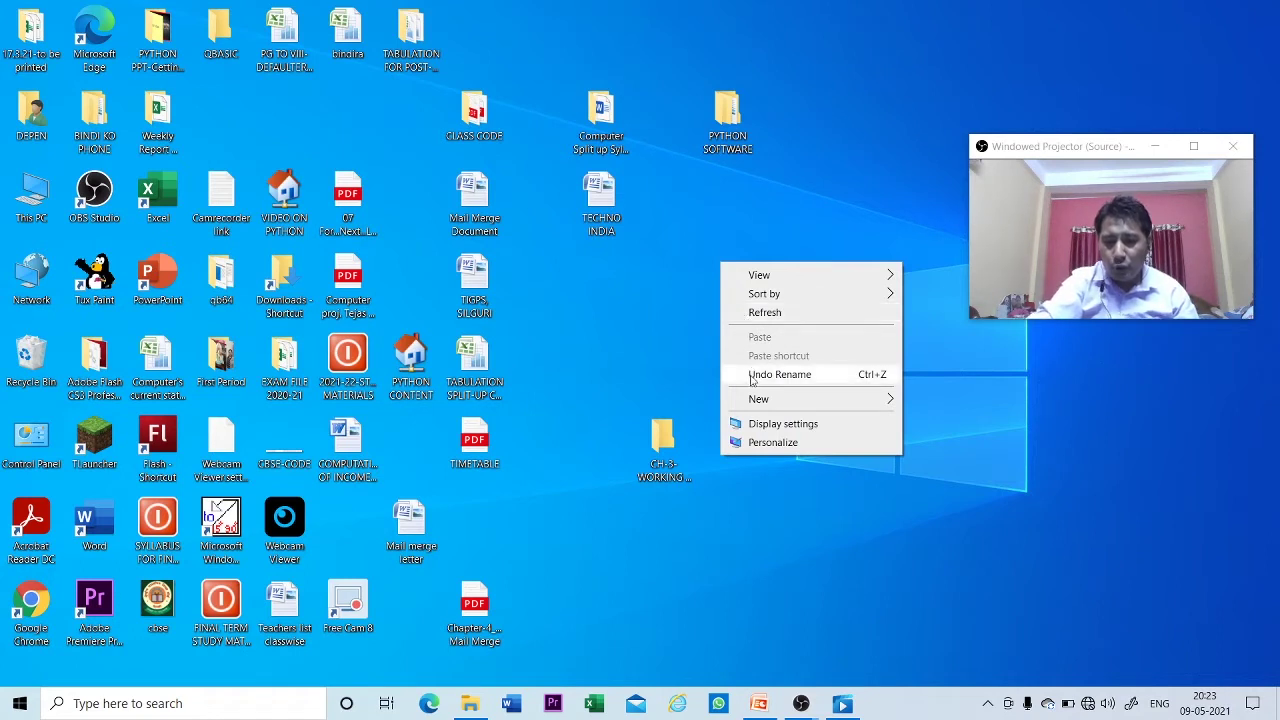
pyautogui.moveTo(758, 400)
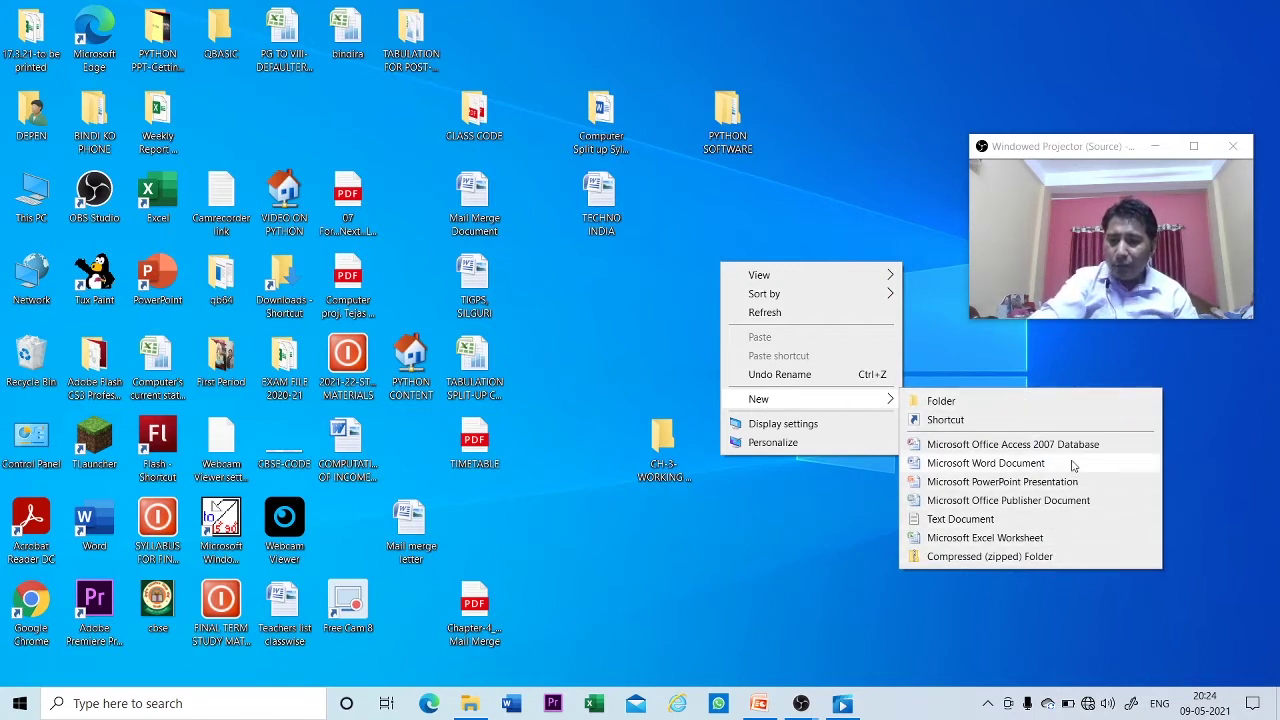
pyautogui.click(941, 401)
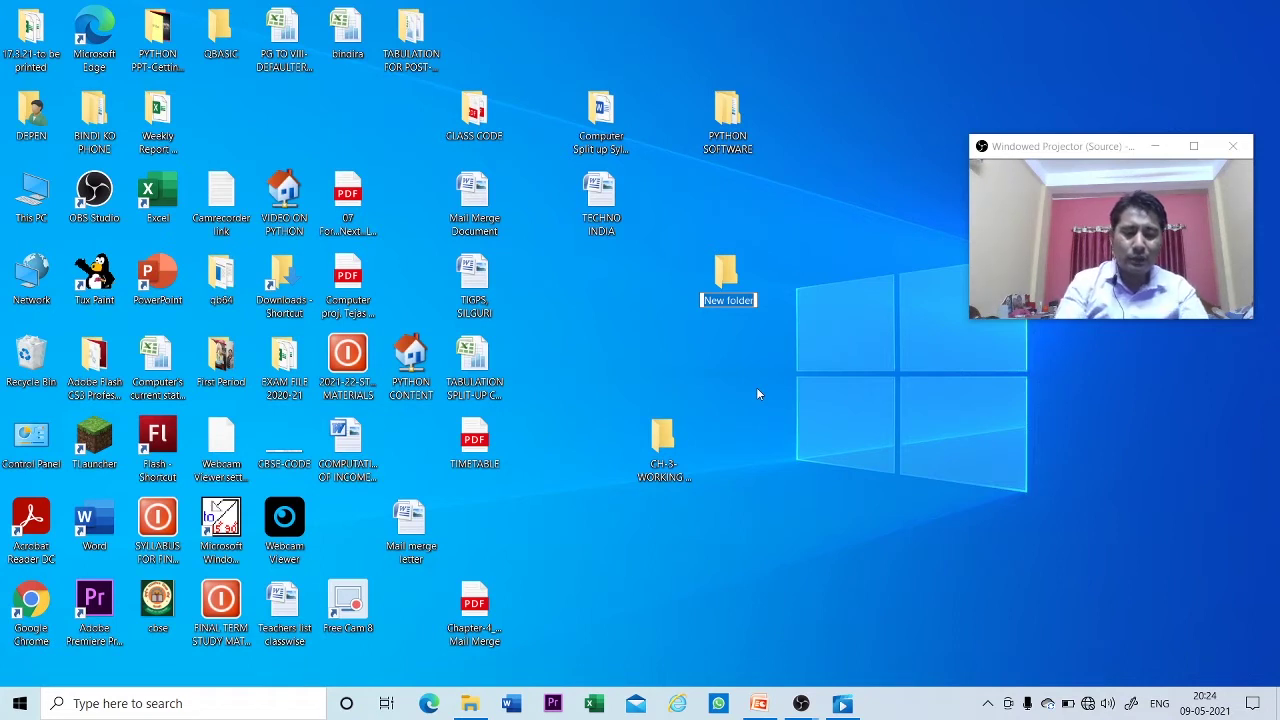
pyautogui.write('TIGP')
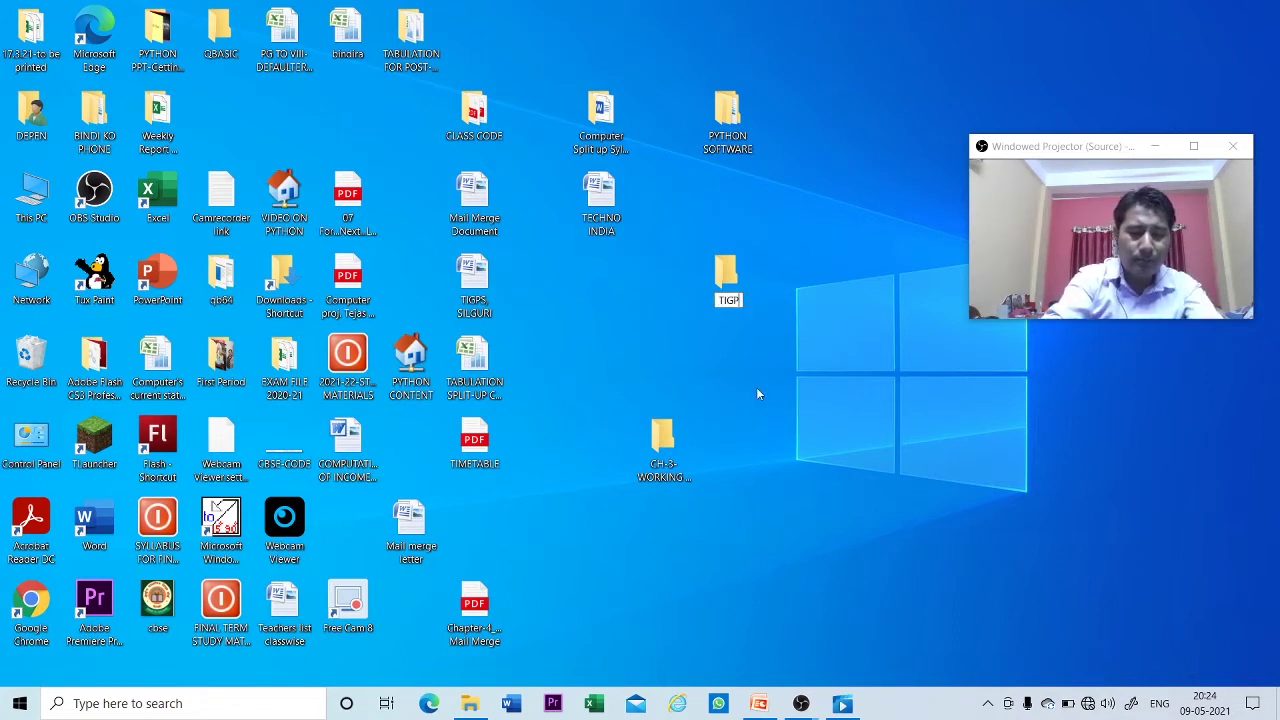
pyautogui.write('S')
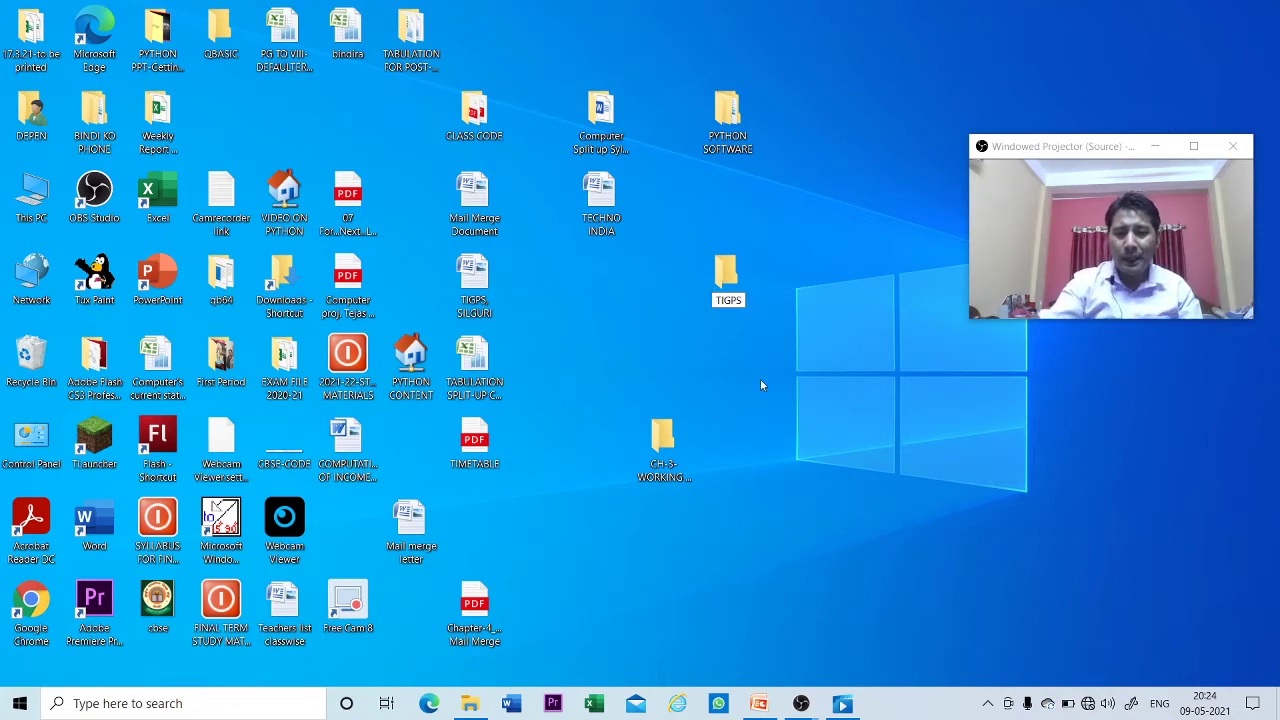
pyautogui.press('Return')
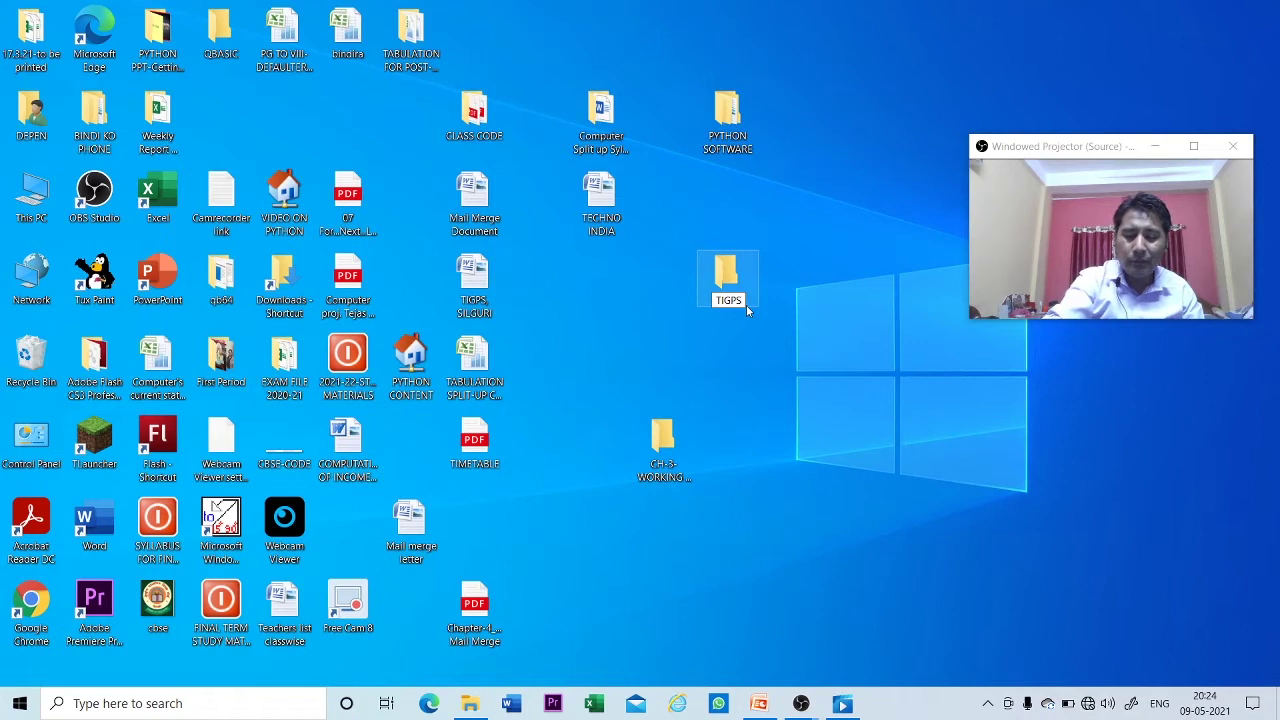
pyautogui.click(732, 354)
pyautogui.moveTo(718, 285); pyautogui.dragTo(719, 210)
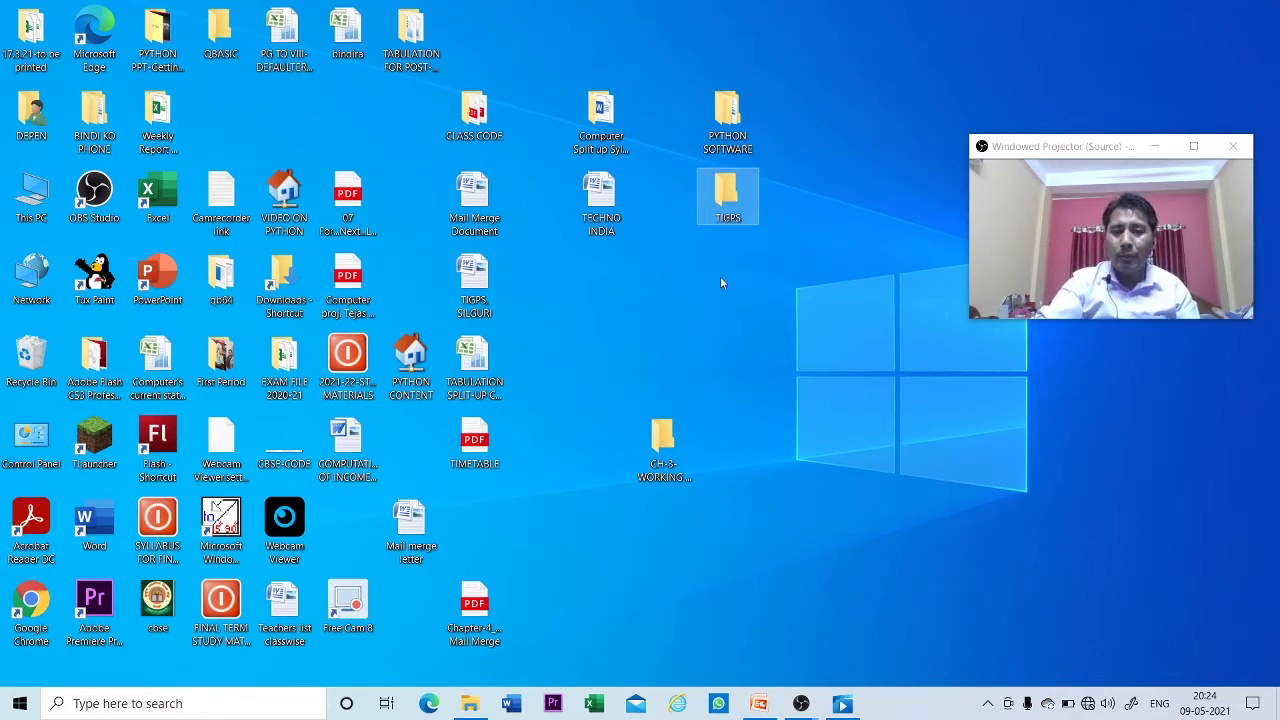
# Open the TIGPS folder in a maximized window to view its contents, and close it
pyautogui.doubleClick(728, 200)
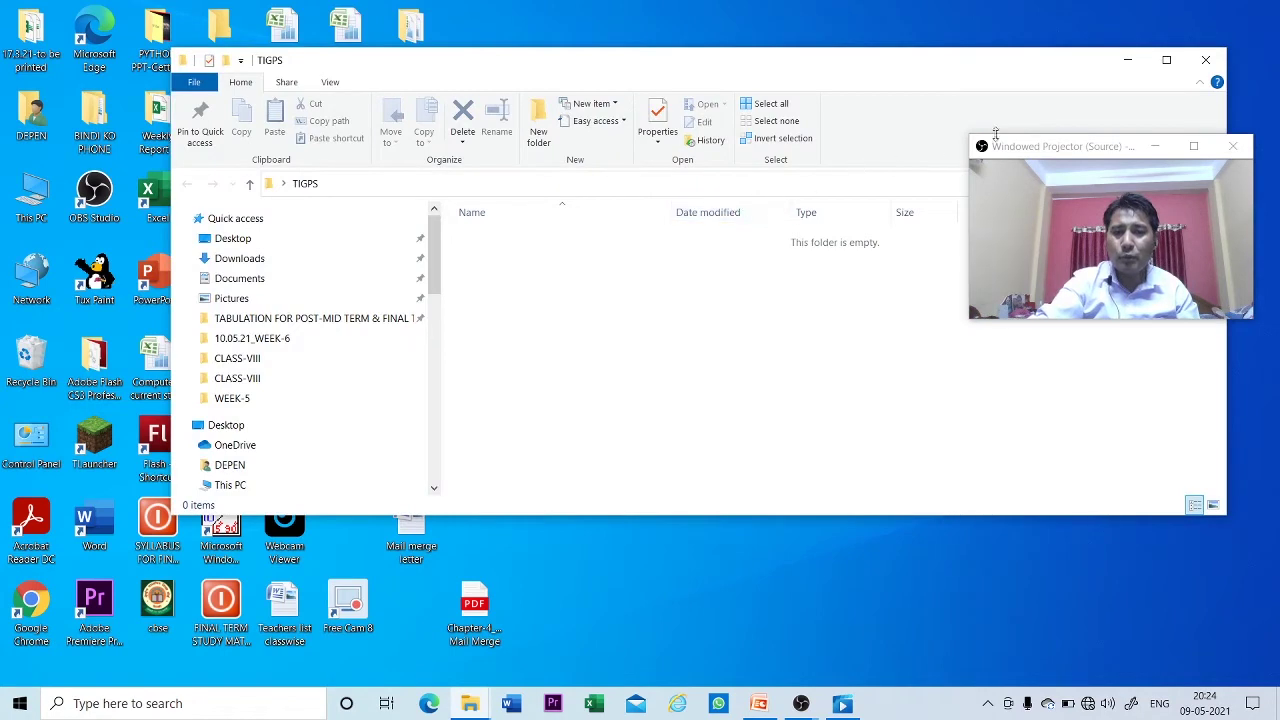
pyautogui.click(1158, 62)
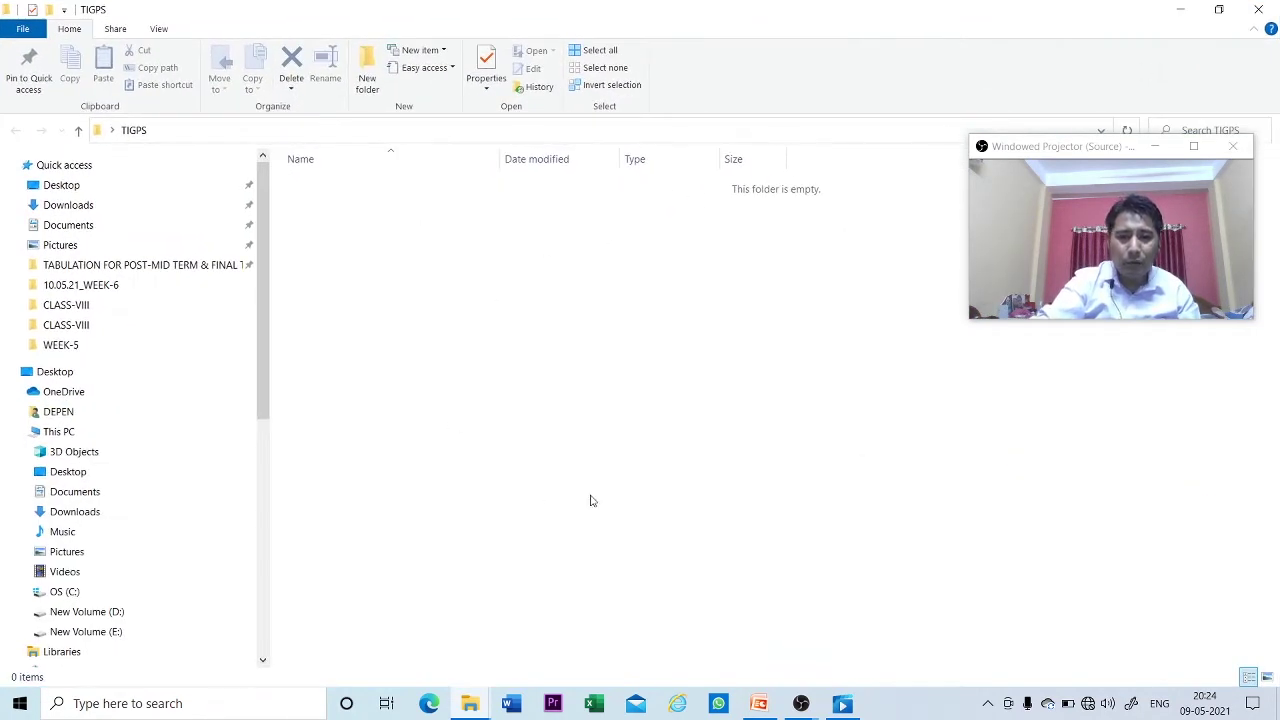
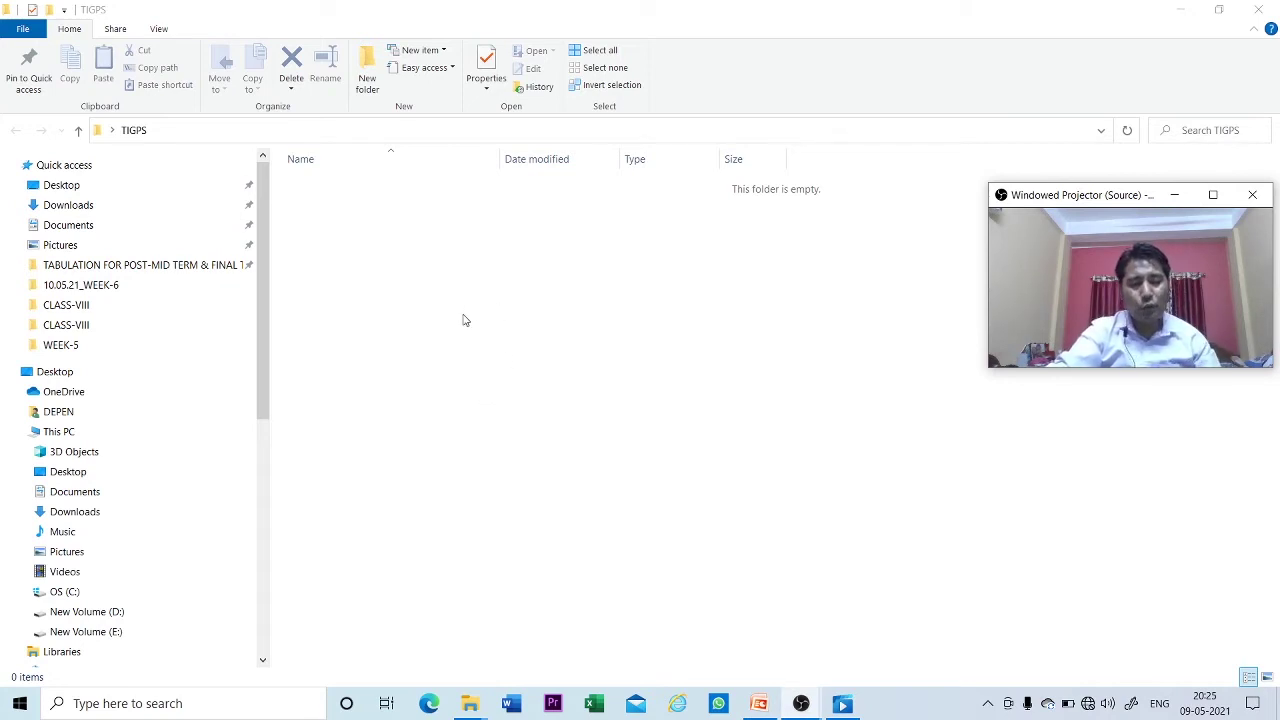
pyautogui.click(1261, 10)
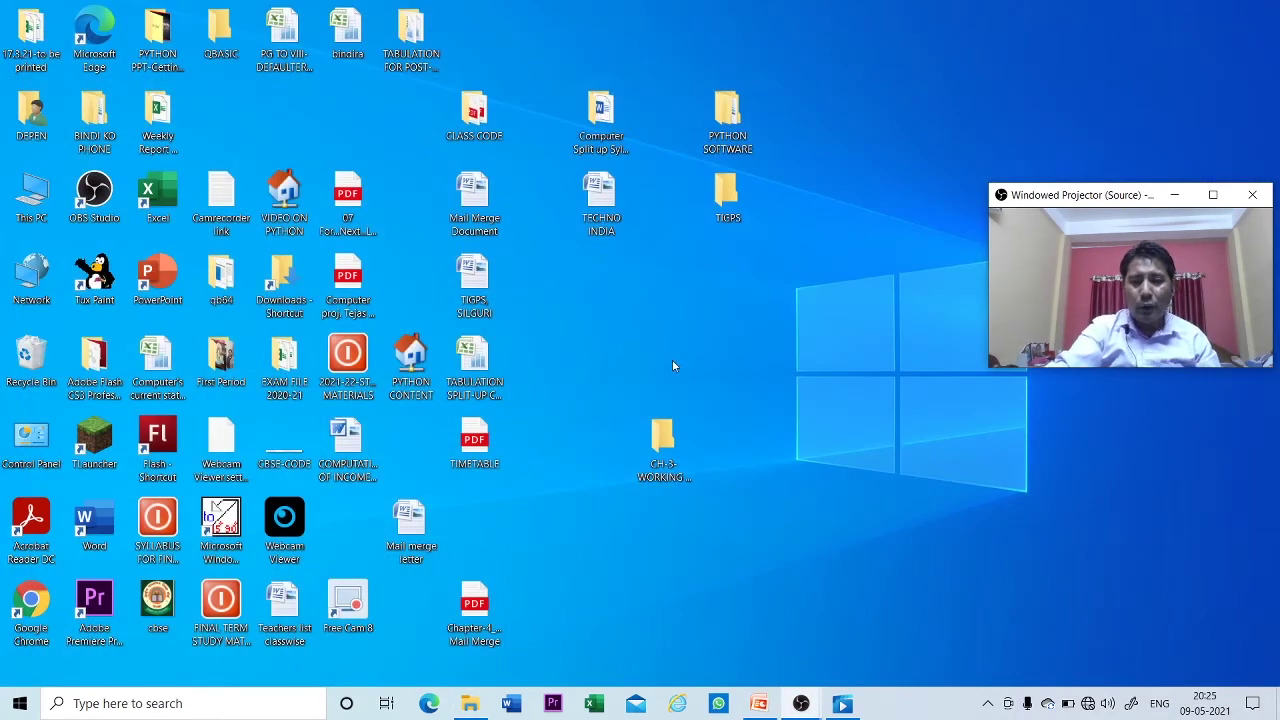
# Create another desktop folder named CLASS IV and place its icon directly below the TIGPS folder
pyautogui.rightClick(691, 301)
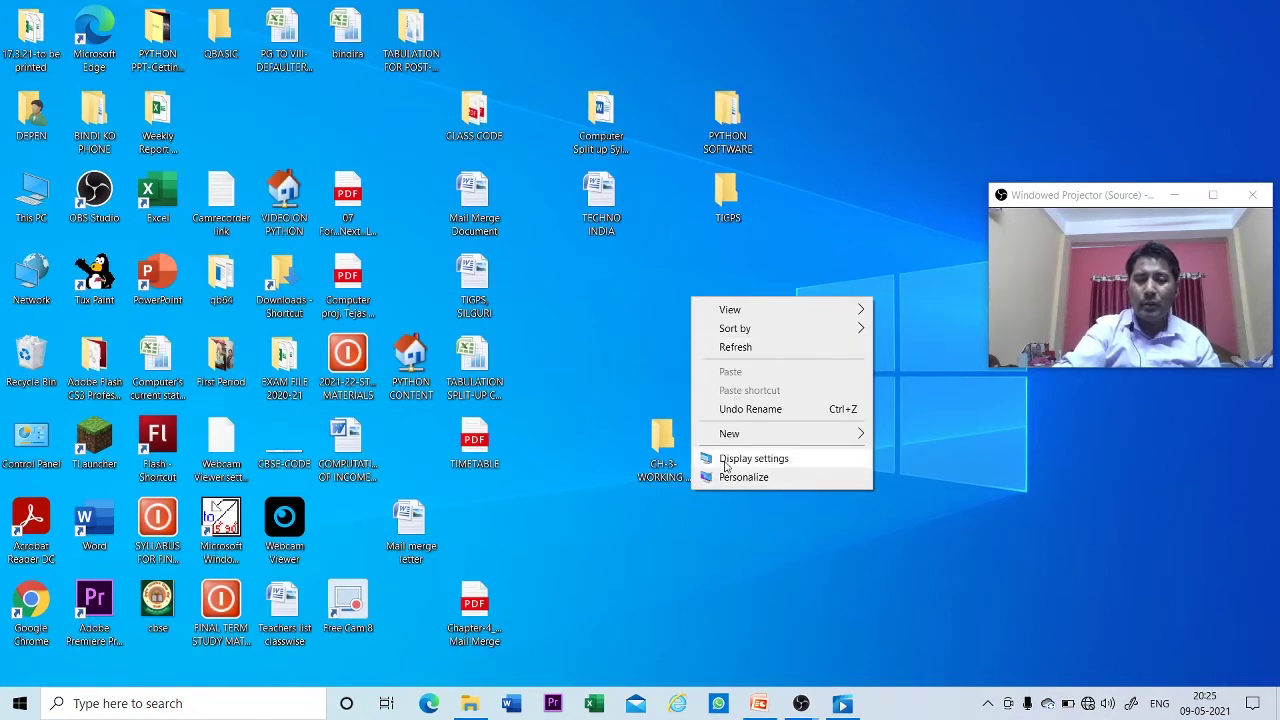
pyautogui.moveTo(731, 436)
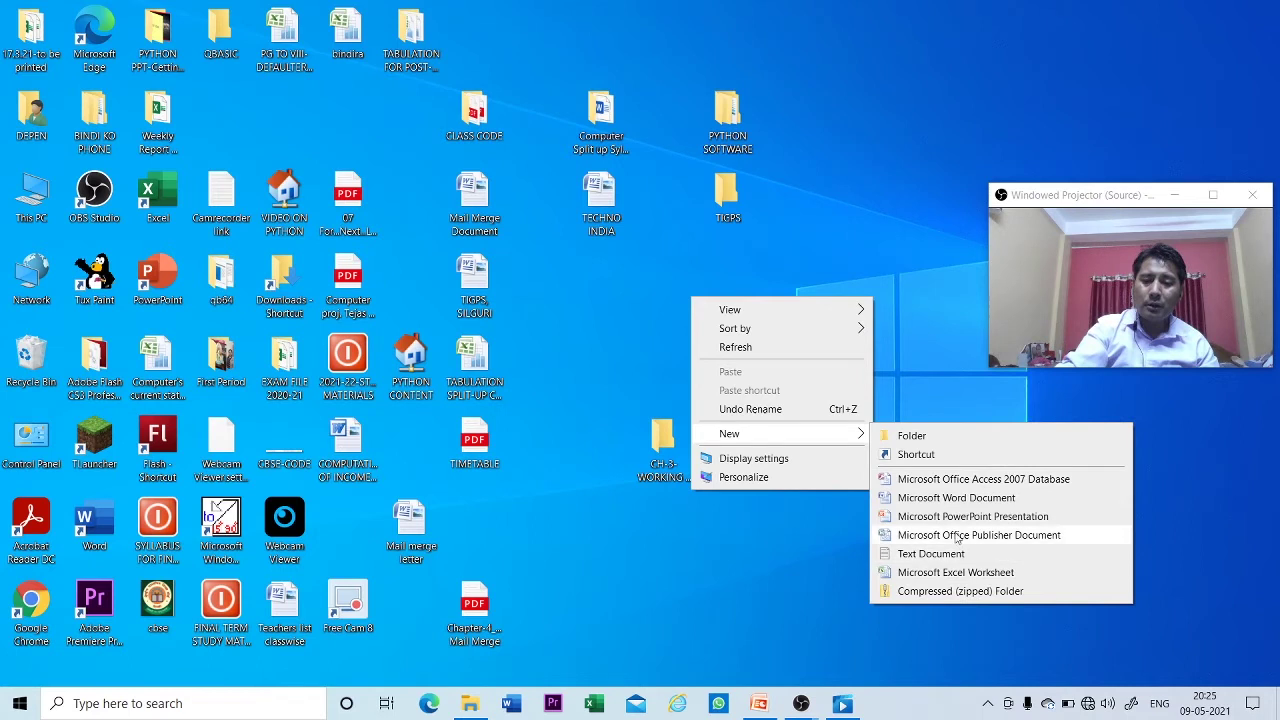
pyautogui.click(908, 437)
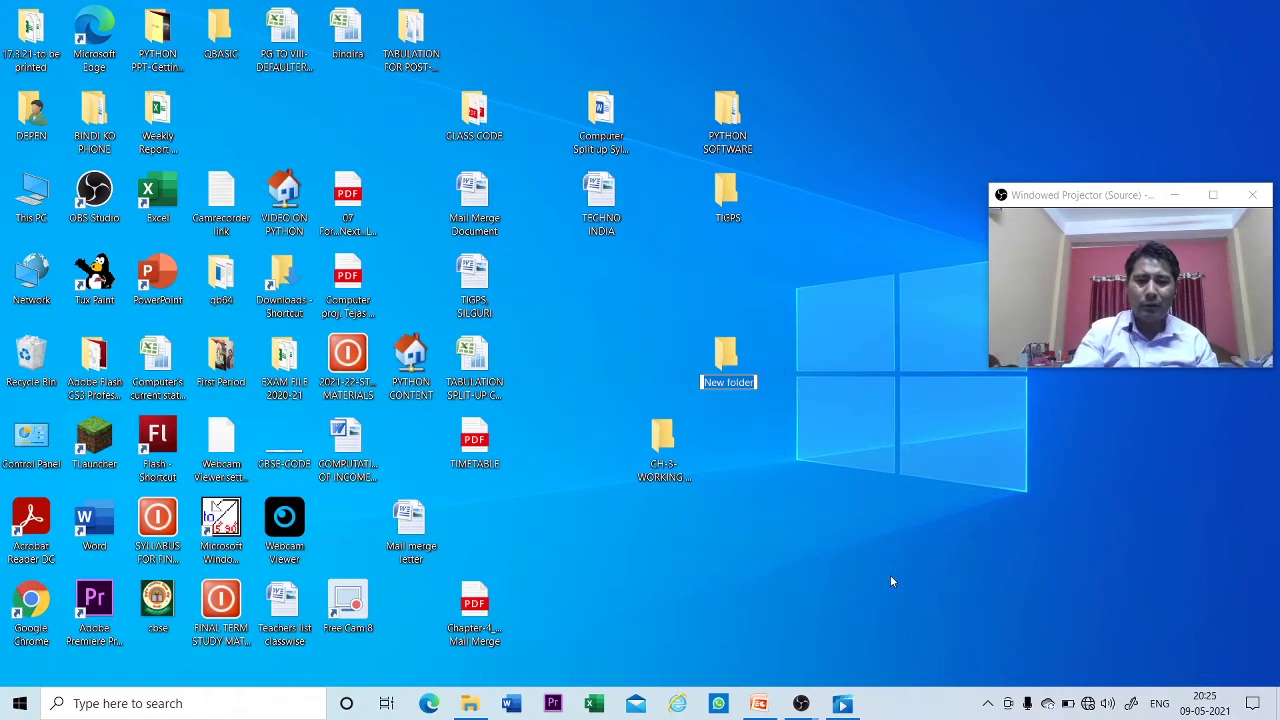
pyautogui.write('CLASS IV')
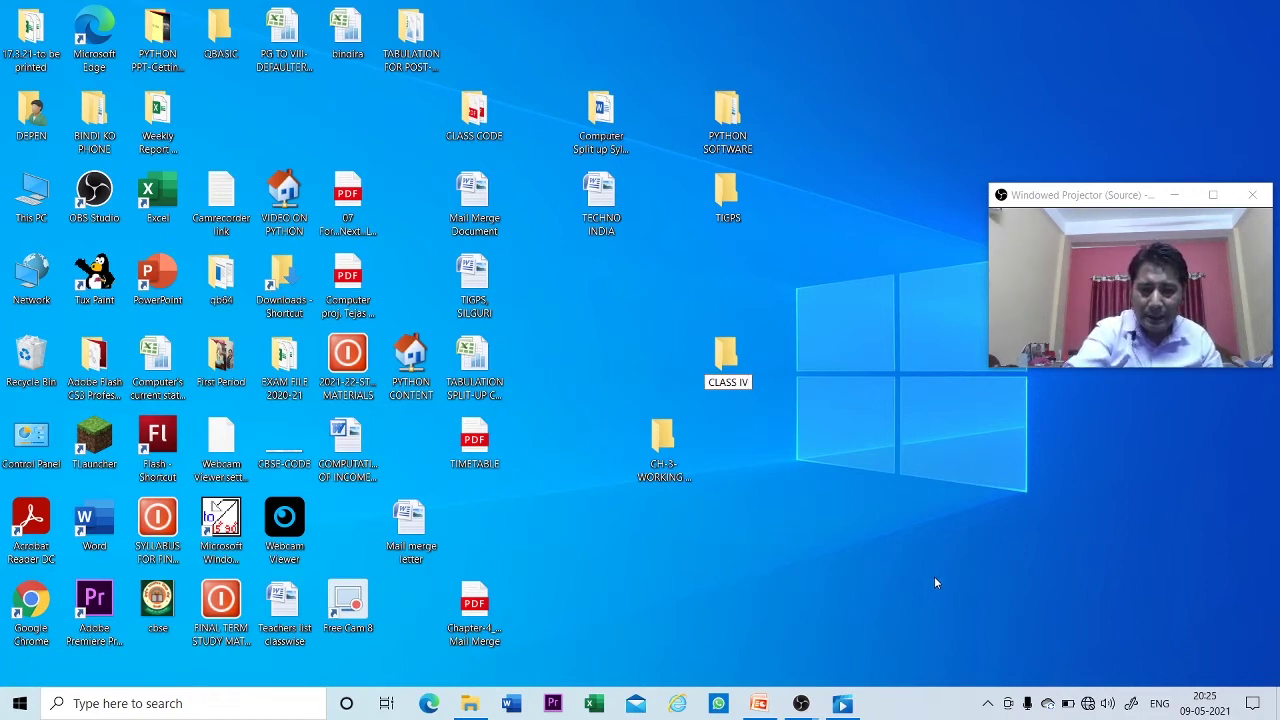
pyautogui.press('Return')
pyautogui.moveTo(723, 362); pyautogui.dragTo(728, 283)
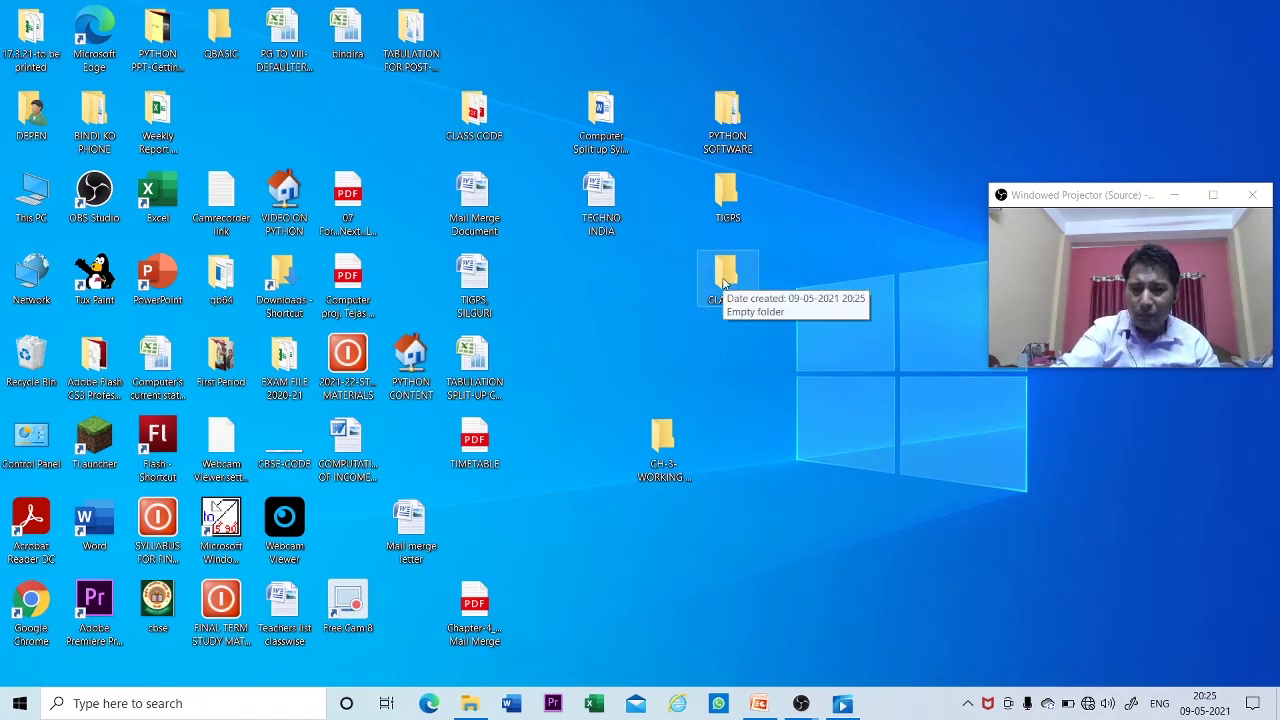
# Move the Mail Merge Document, the TIGPS, SILGURI document and the TIMETABLE PDF from the desktop into the CLASS IV folder
pyautogui.click(603, 203)
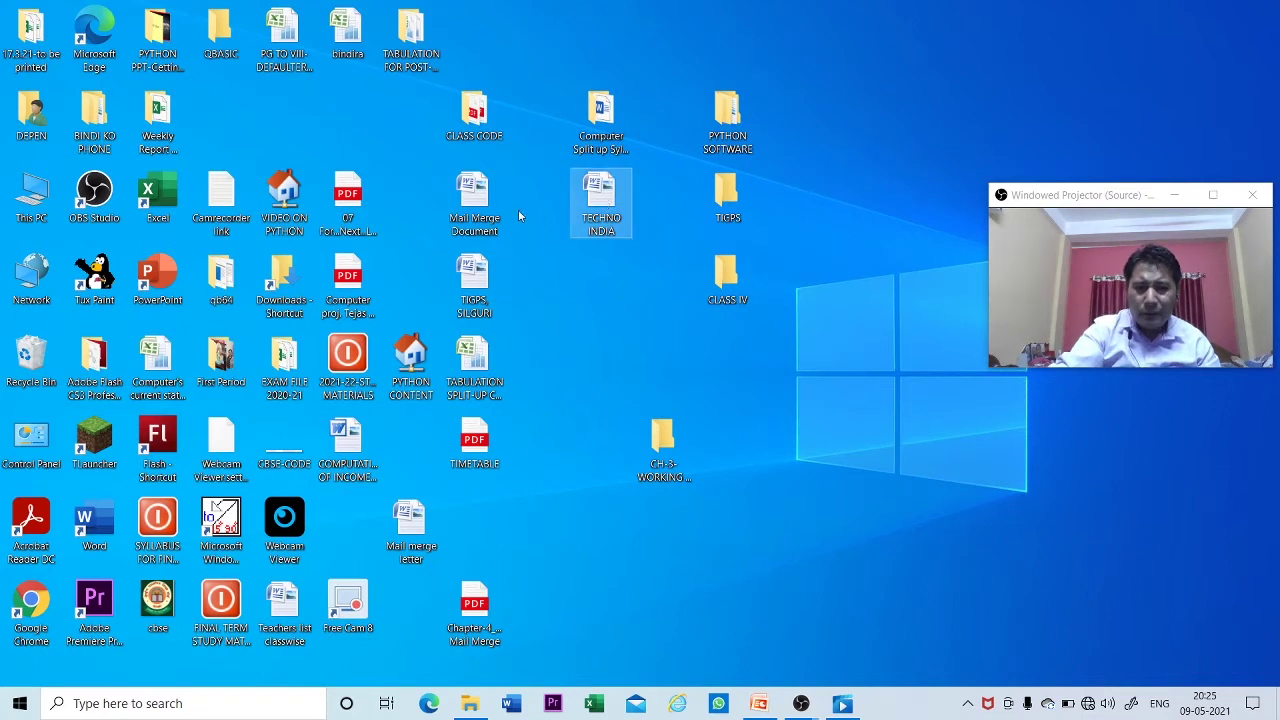
pyautogui.moveTo(483, 197); pyautogui.dragTo(738, 272)
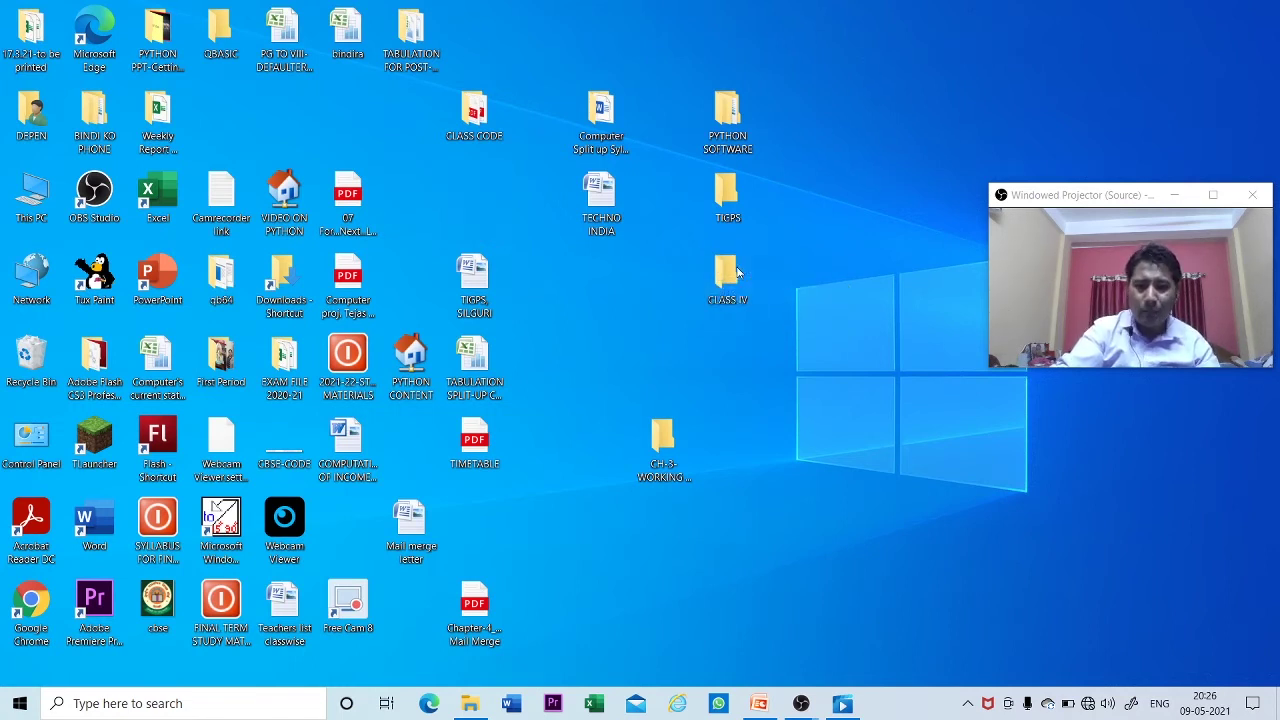
pyautogui.moveTo(497, 303); pyautogui.dragTo(728, 290)
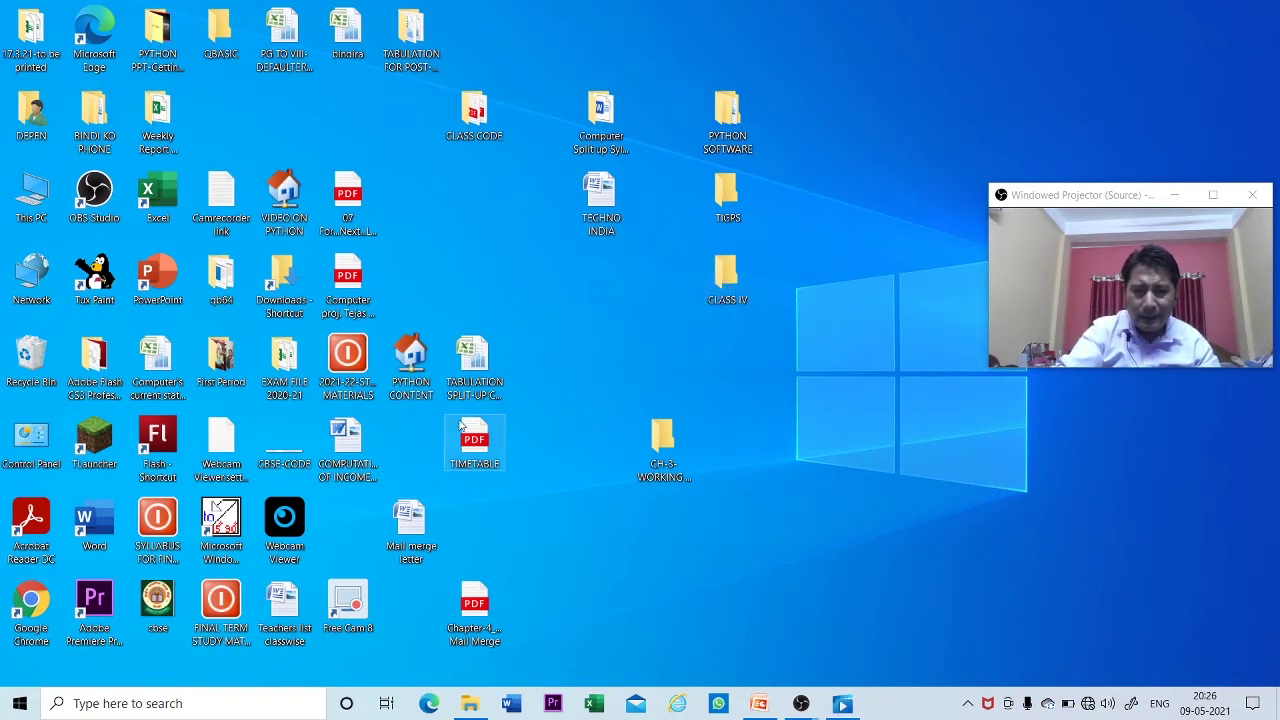
pyautogui.moveTo(470, 442); pyautogui.dragTo(724, 290)
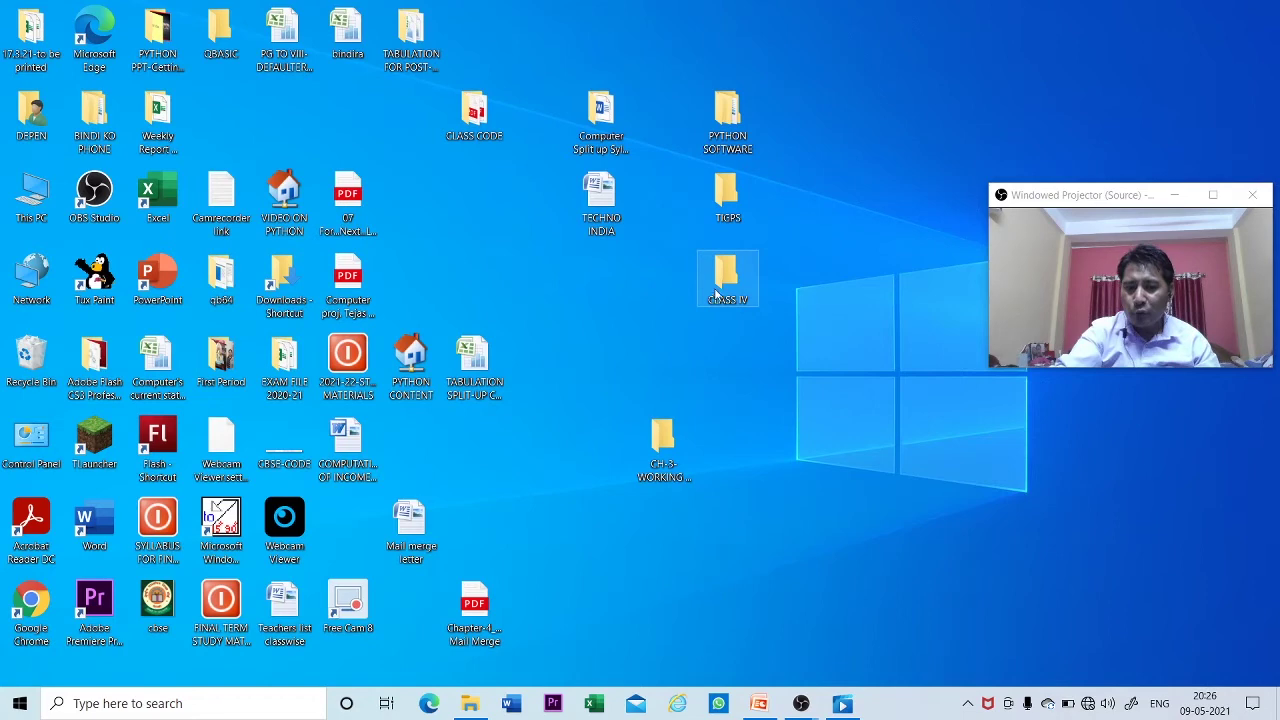
# Open the CLASS IV folder to check the files inside, and close its window
pyautogui.moveTo(727, 290)
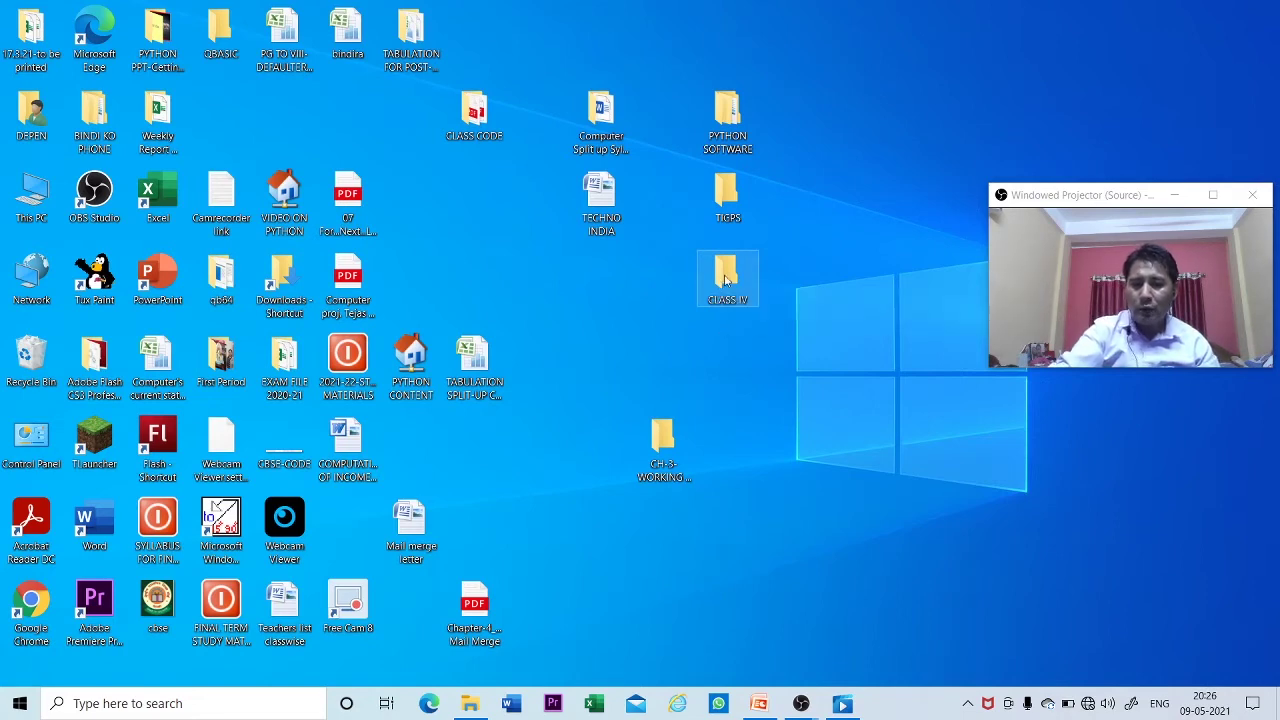
pyautogui.doubleClick(727, 280)
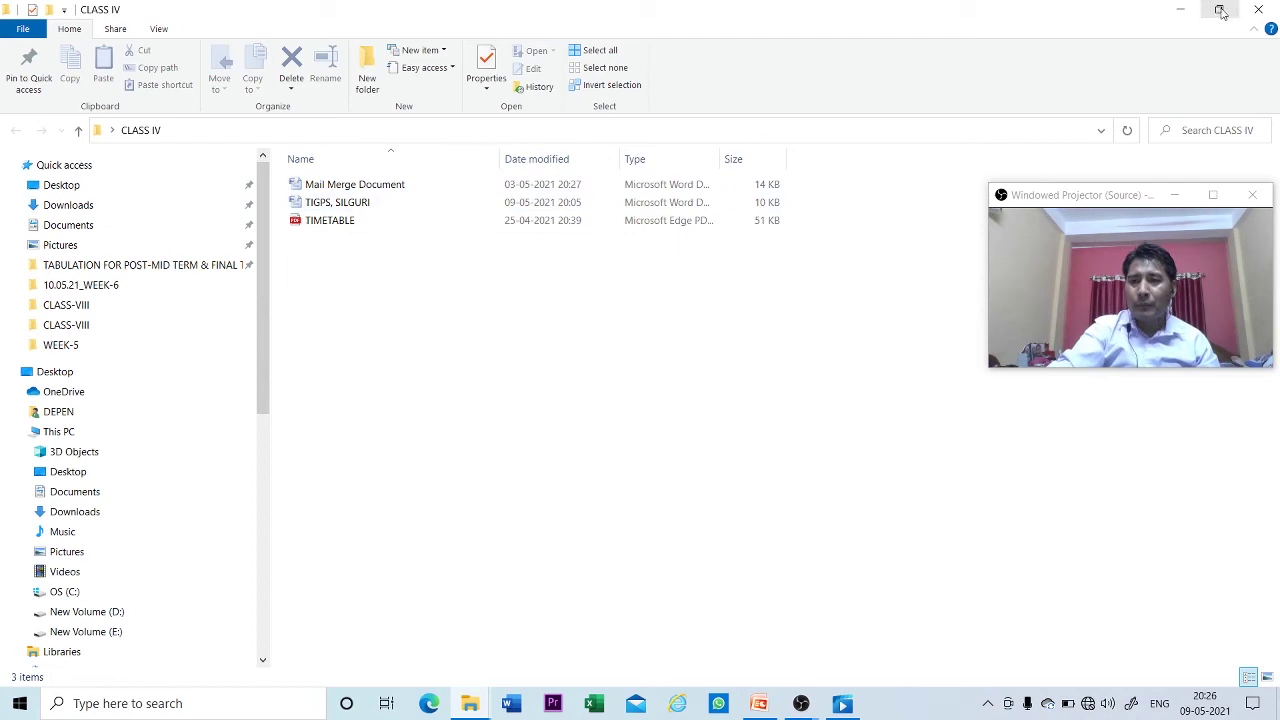
pyautogui.click(1255, 9)
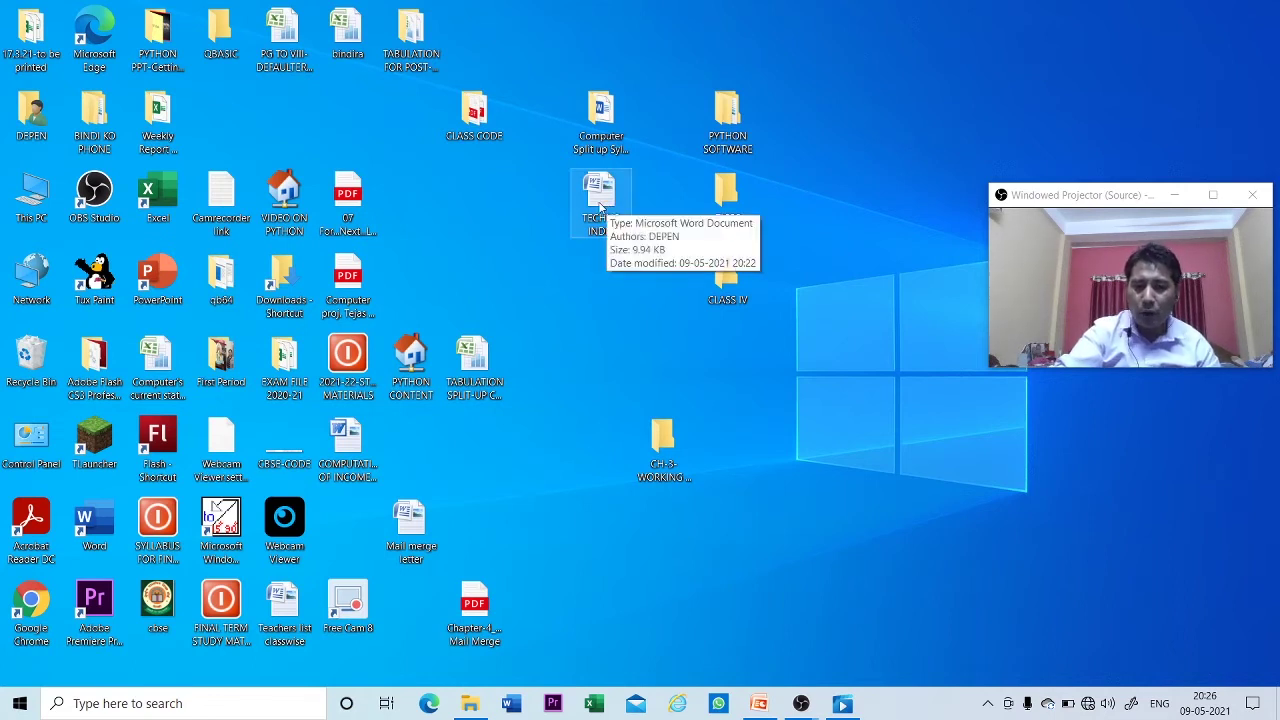
# Rename the TECHNO INDIA Word document on the desktop as "TIGPS, SILIGURI"
pyautogui.rightClick(599, 204)
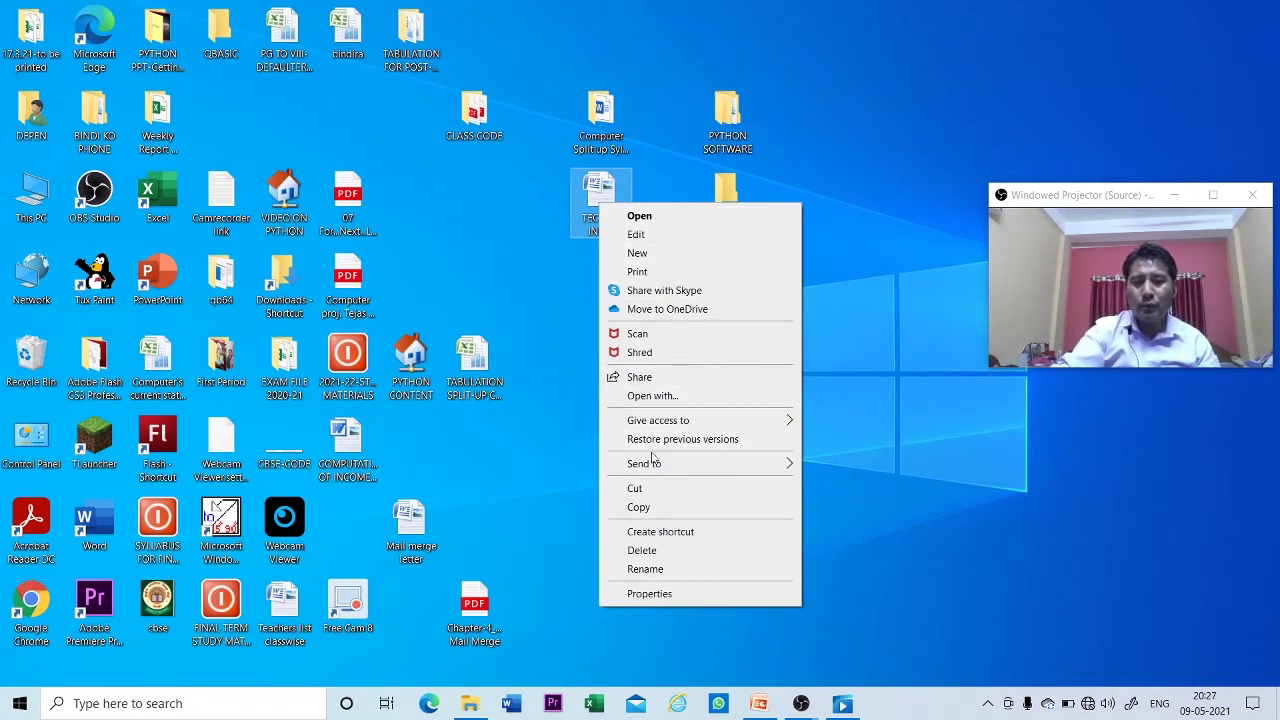
pyautogui.click(645, 569)
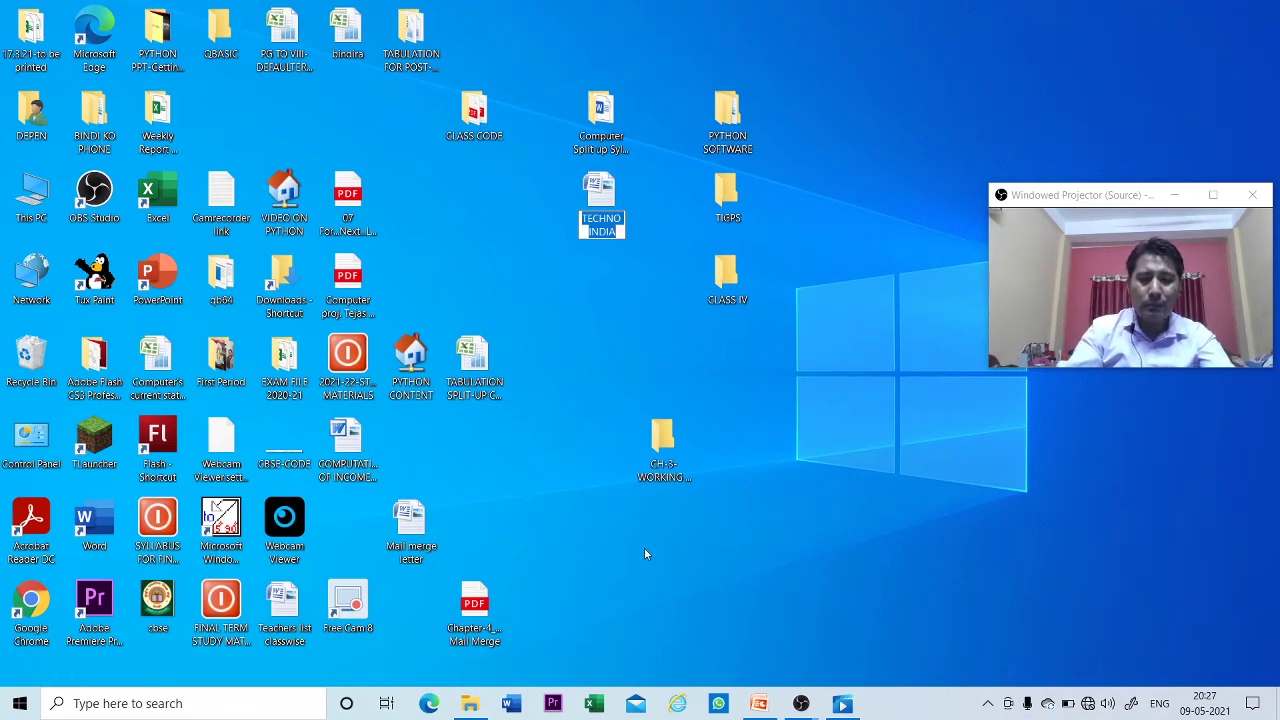
pyautogui.write('TI')
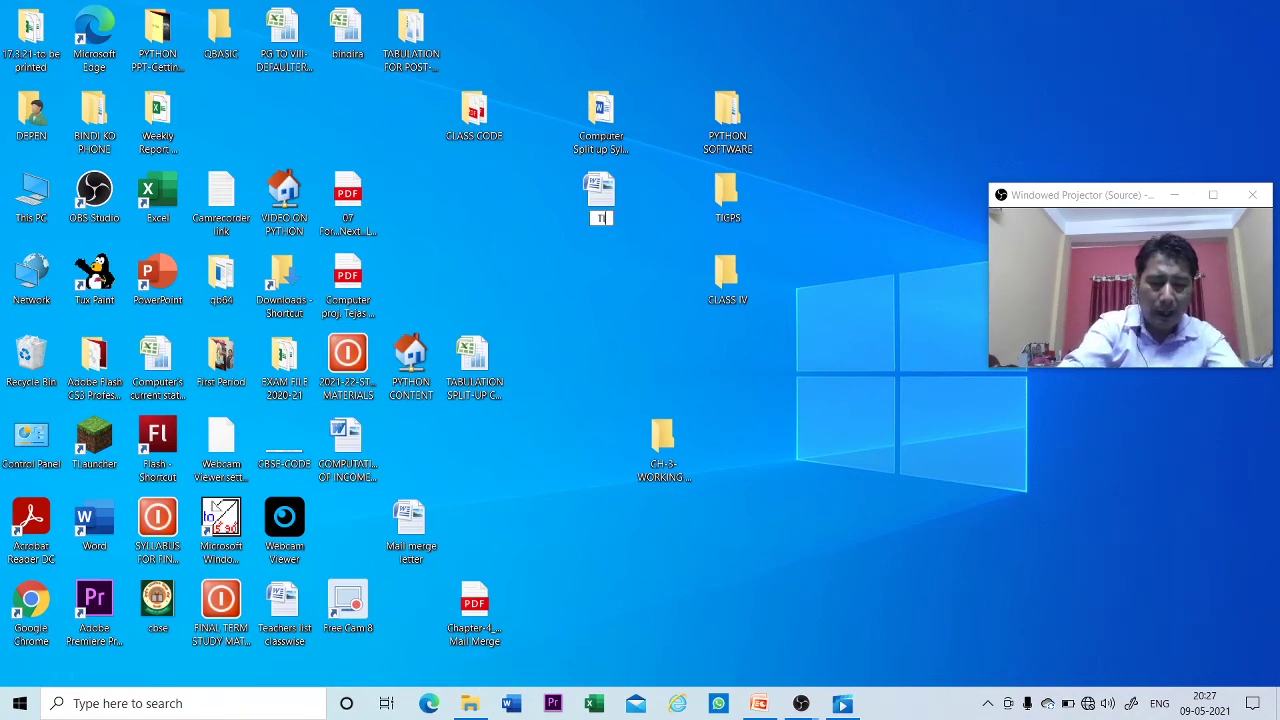
pyautogui.write('GPS, S')
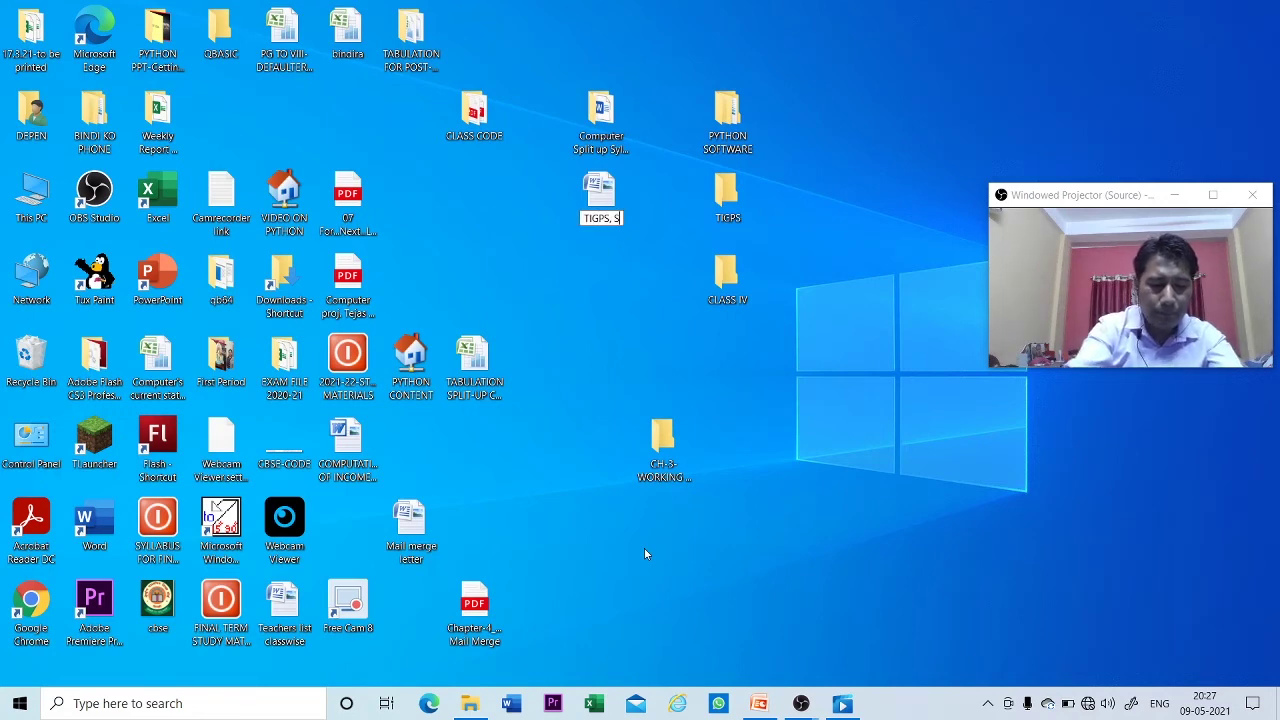
pyautogui.write('ILIGURI')
pyautogui.press('Return')
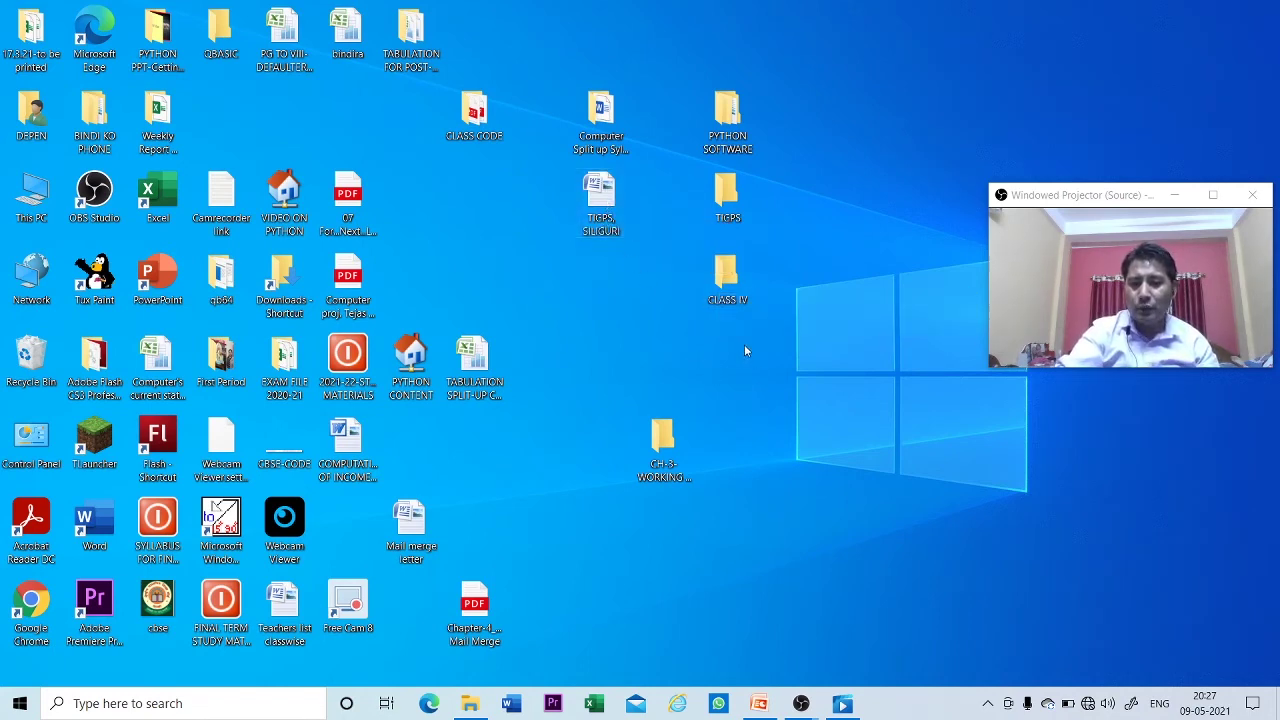
# Rename the CLASS IV folder on the desktop as CHAPTER-3 and open it
pyautogui.rightClick(727, 292)
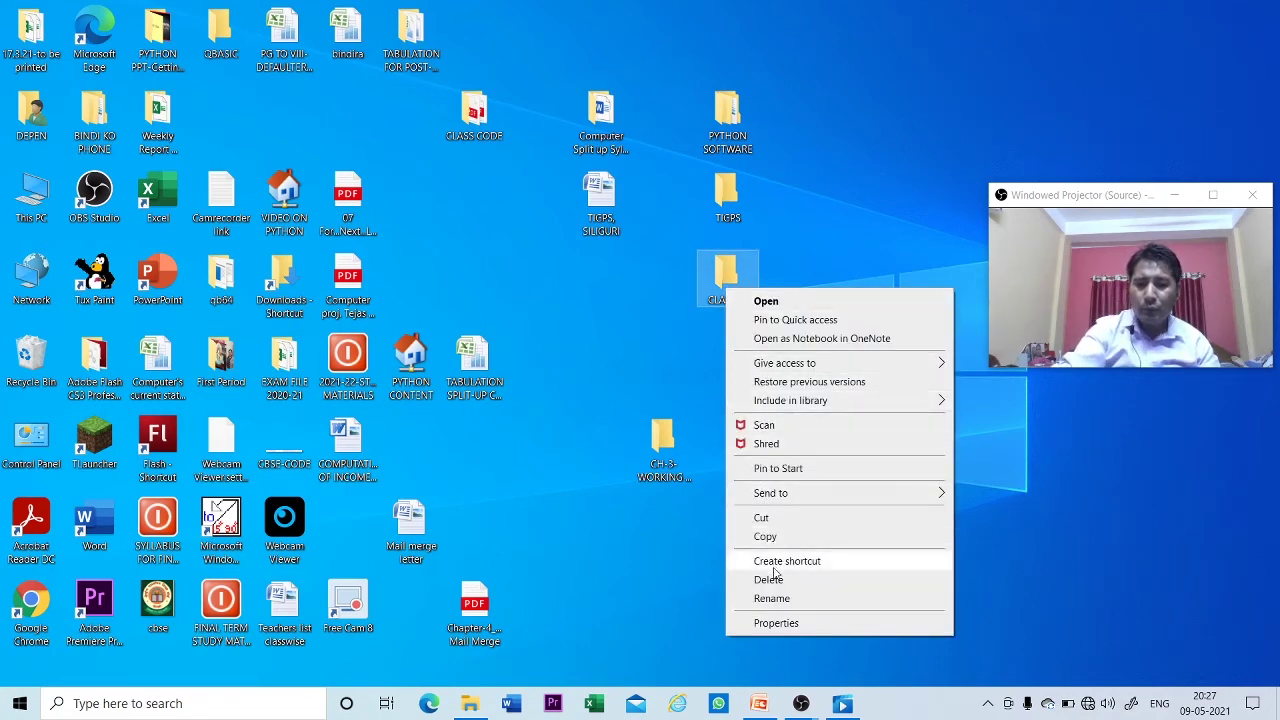
pyautogui.click(772, 599)
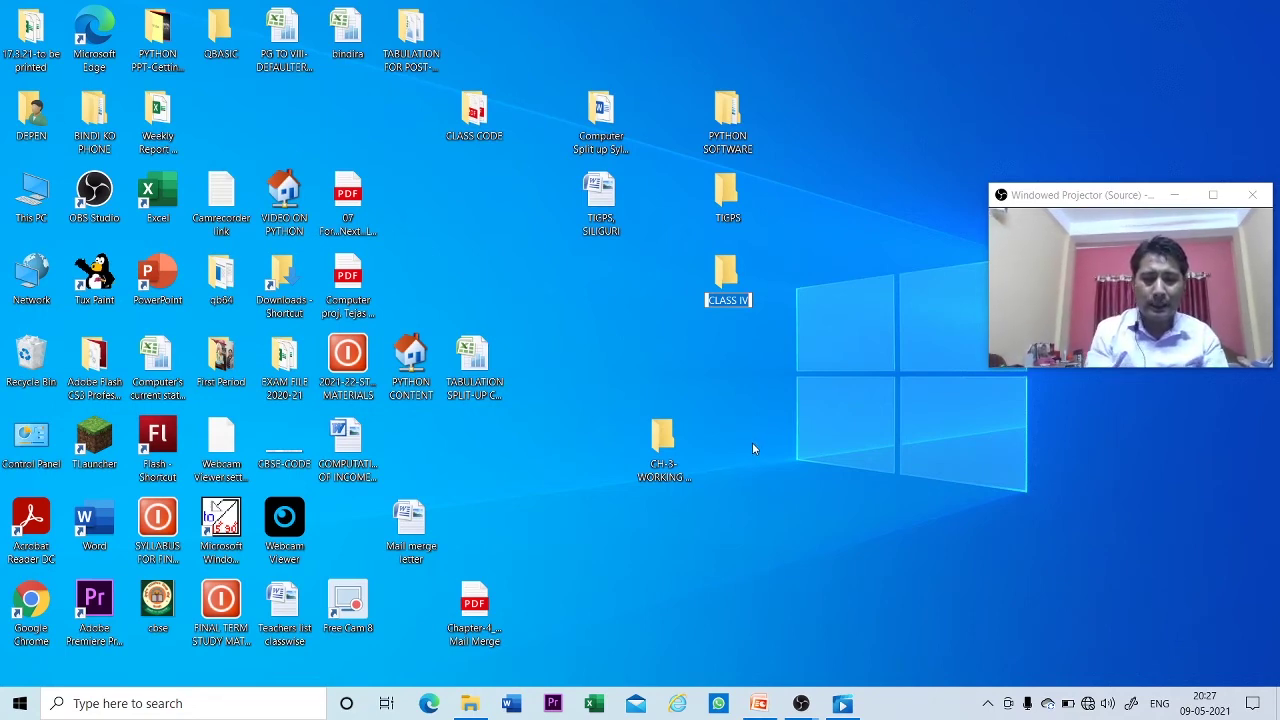
pyautogui.write('CHAP')
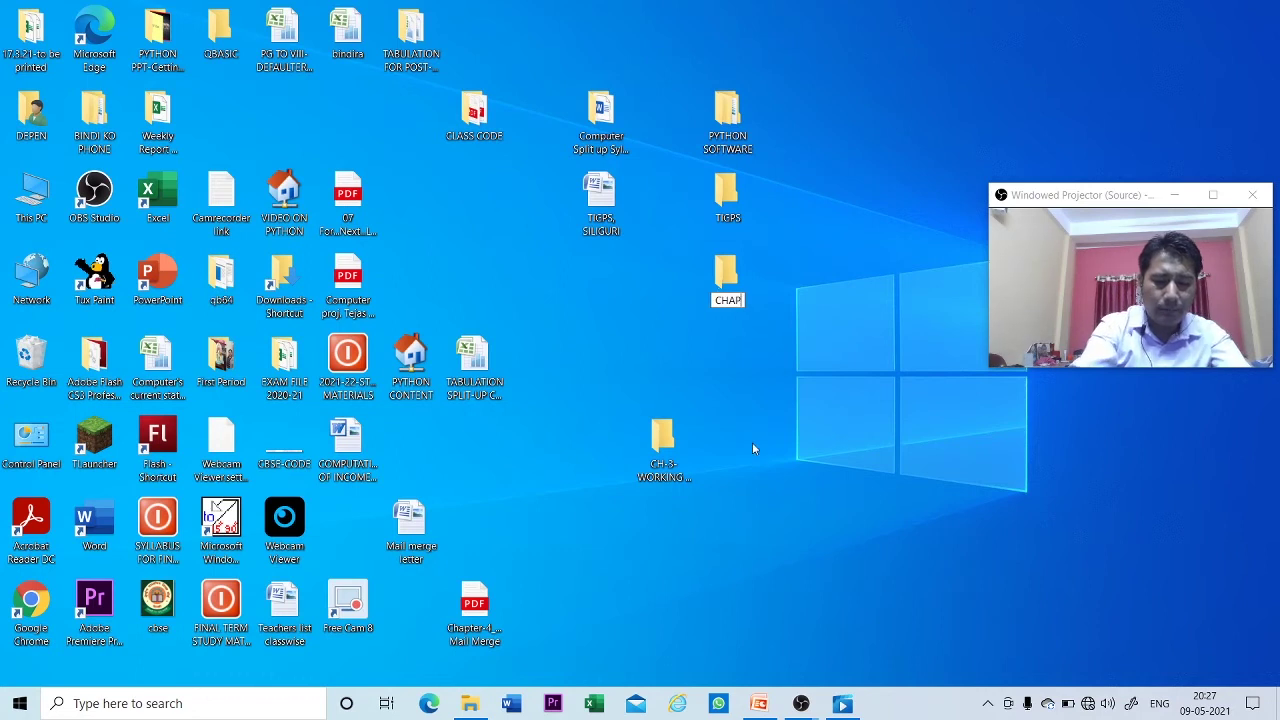
pyautogui.write('TER-3')
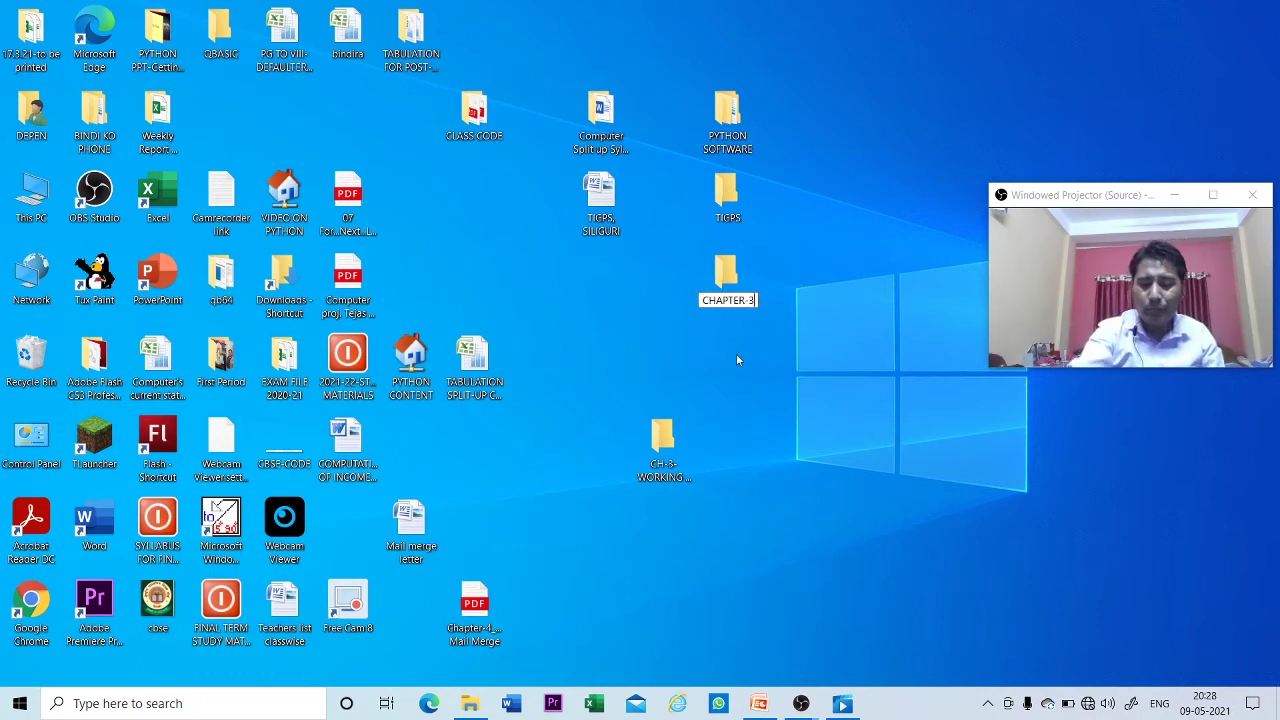
pyautogui.press('Return')
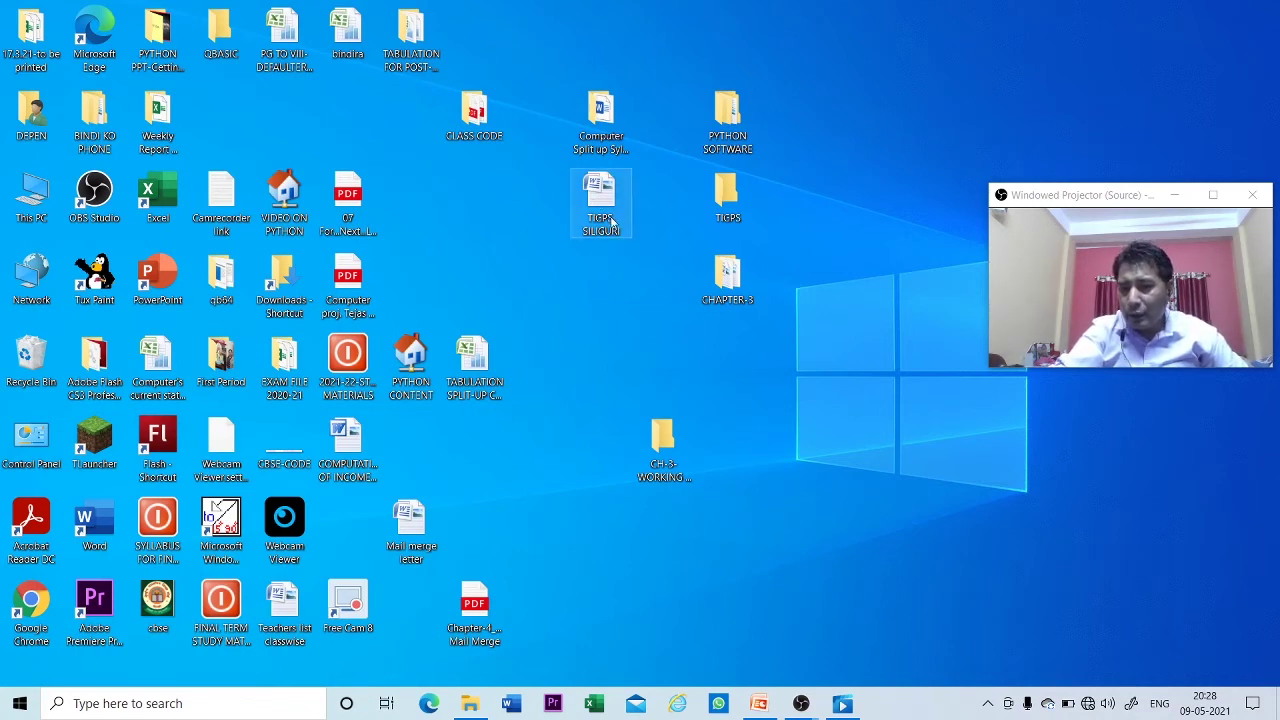
pyautogui.doubleClick(728, 280)
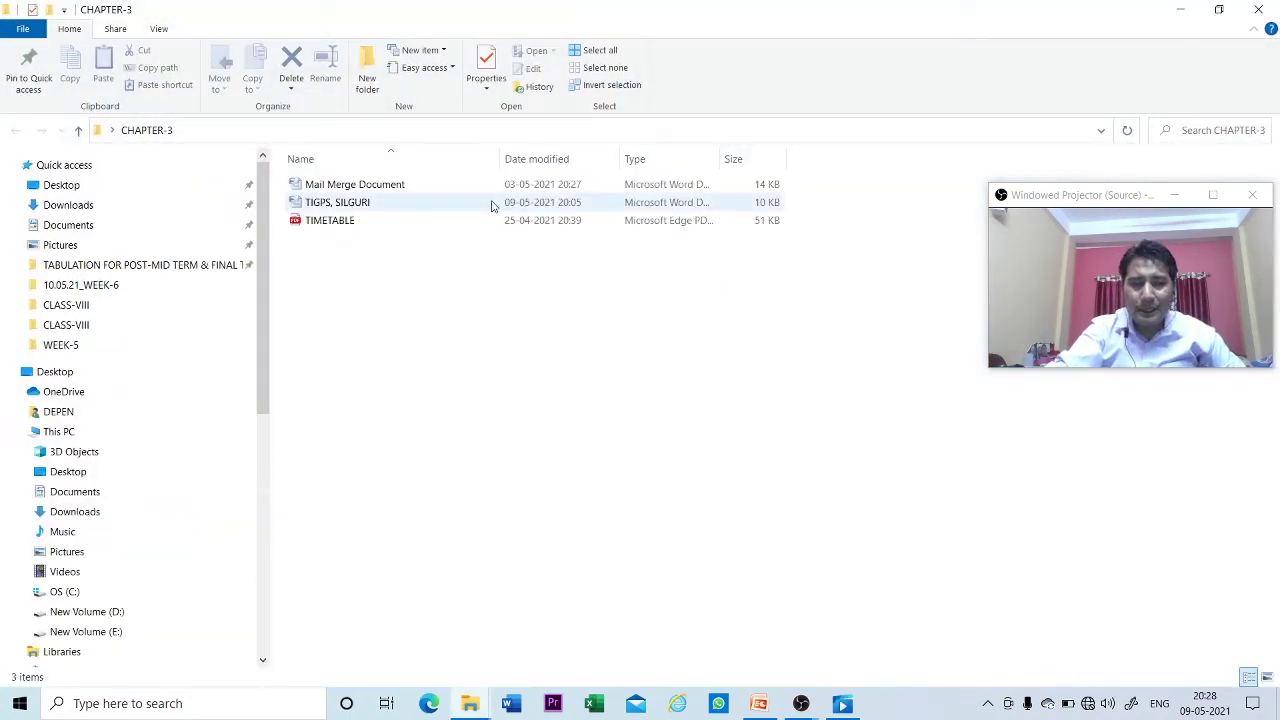
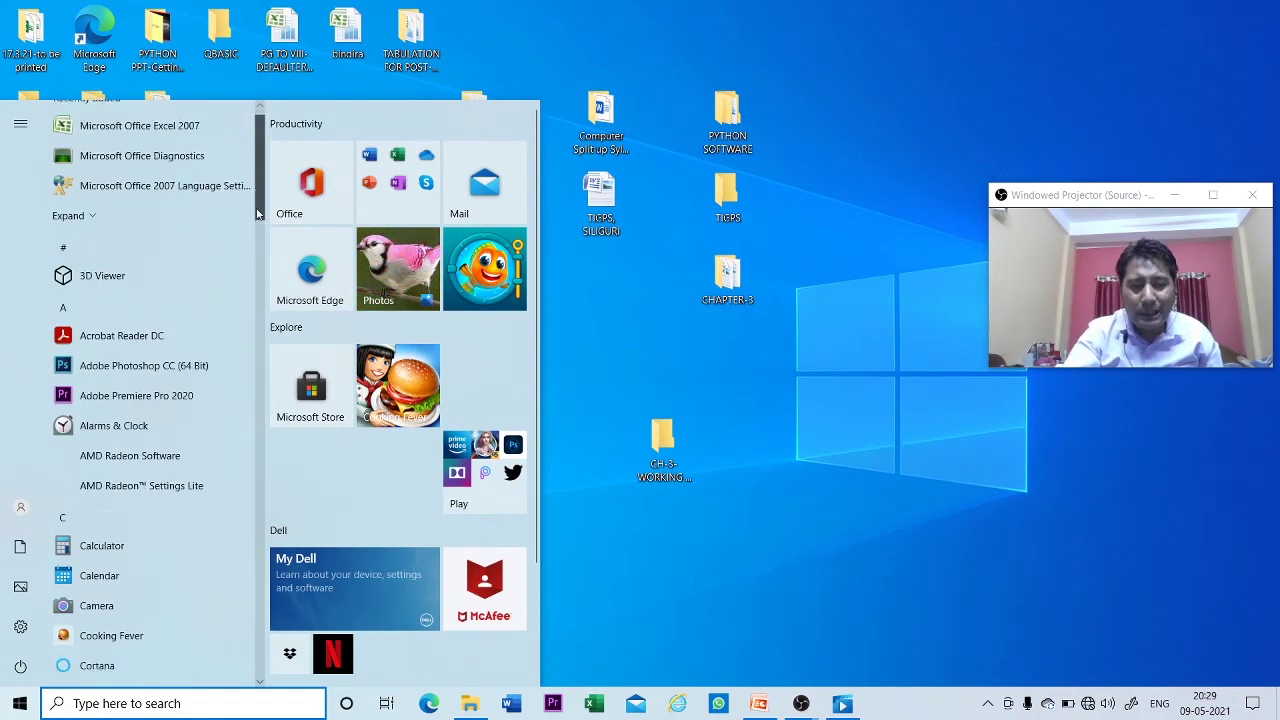
# Search Windows for PAINT and pin the Paint app to the taskbar
pyautogui.click(195, 703)
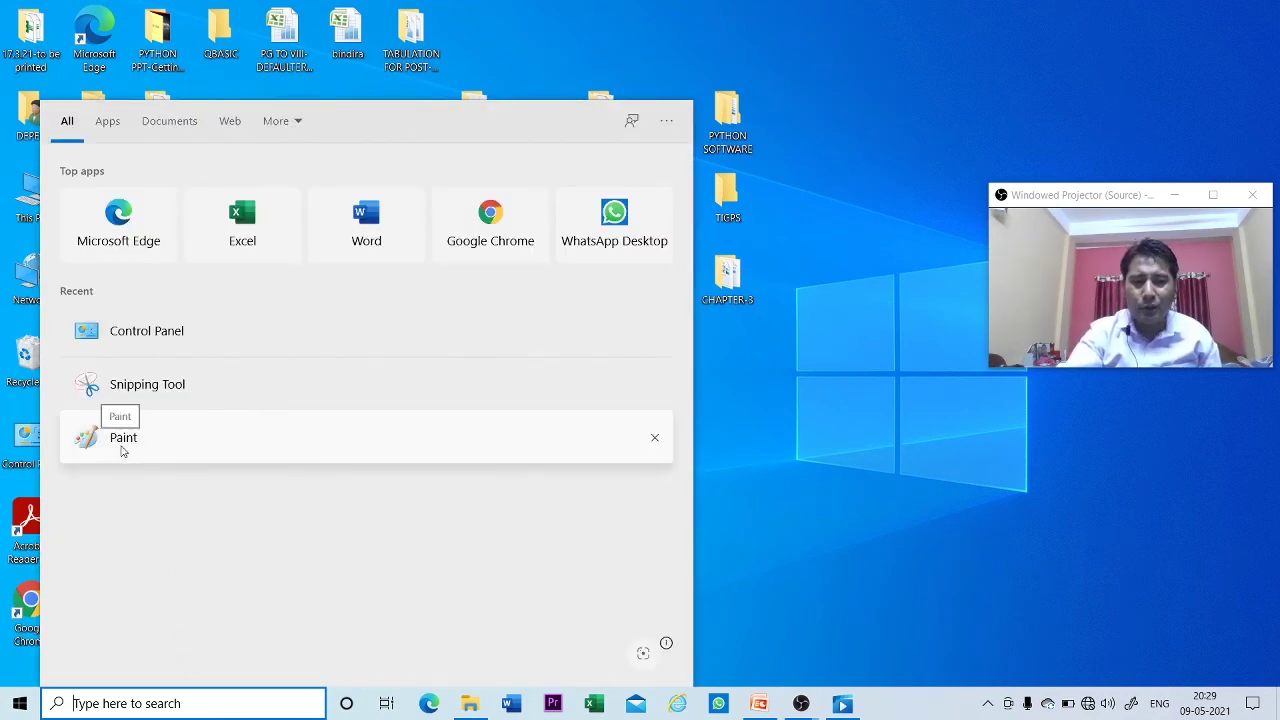
pyautogui.write('PAINT')
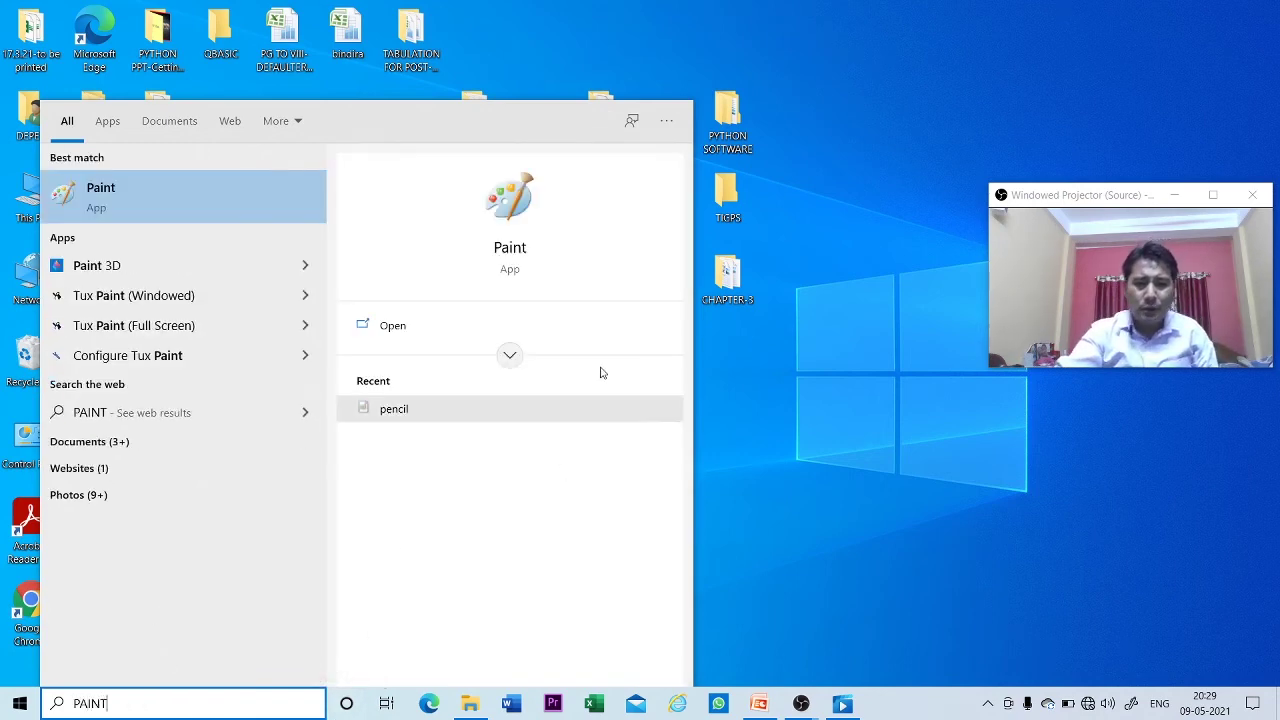
pyautogui.rightClick(112, 195)
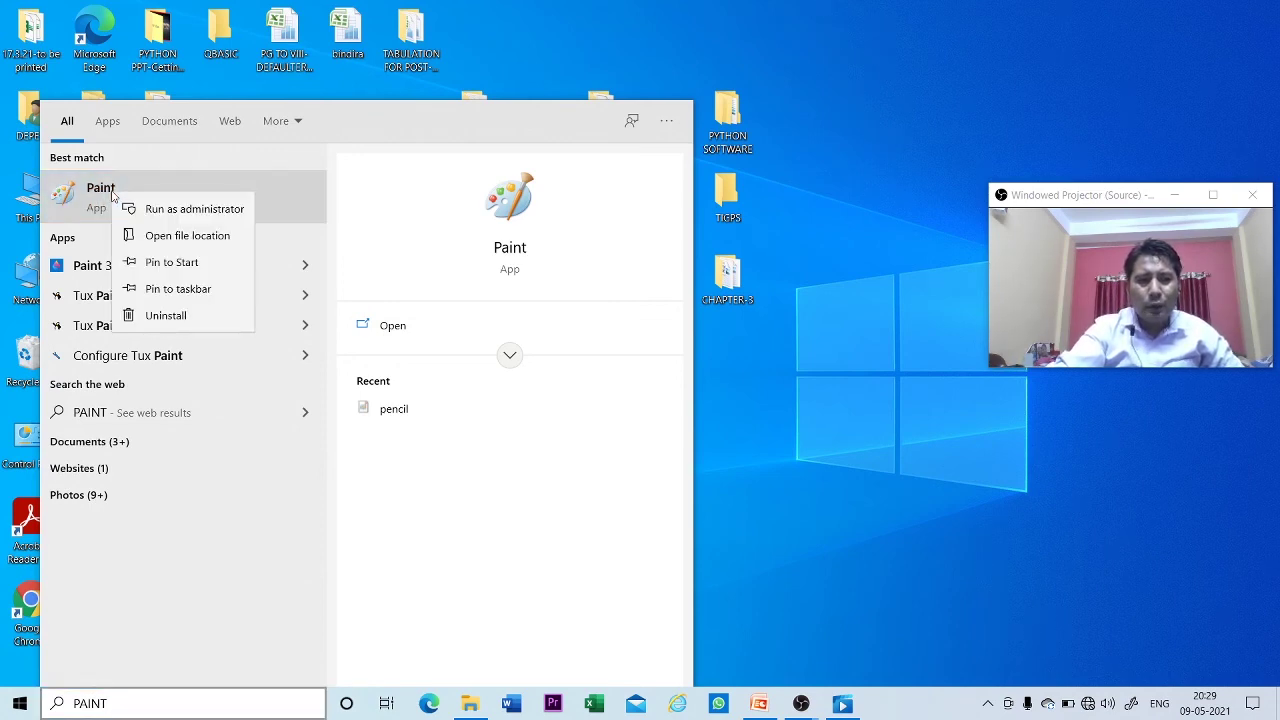
pyautogui.click(178, 289)
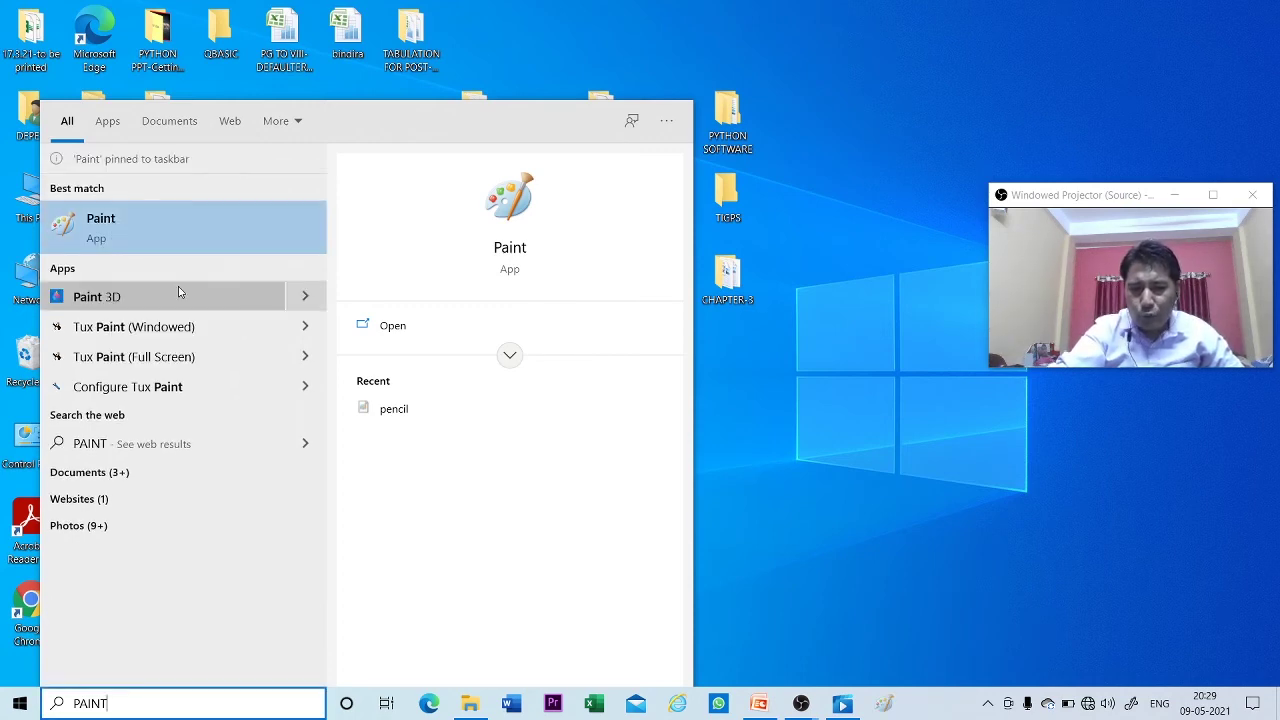
pyautogui.click(818, 230)
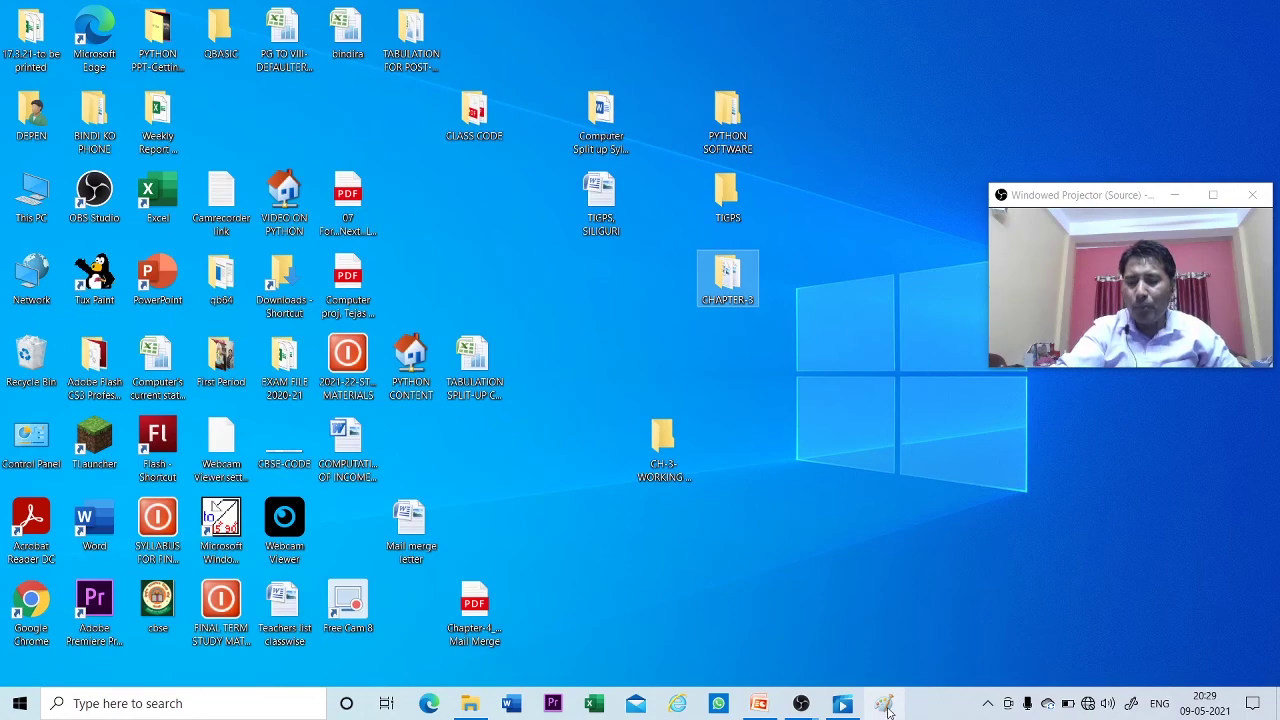
pyautogui.click(20, 703)
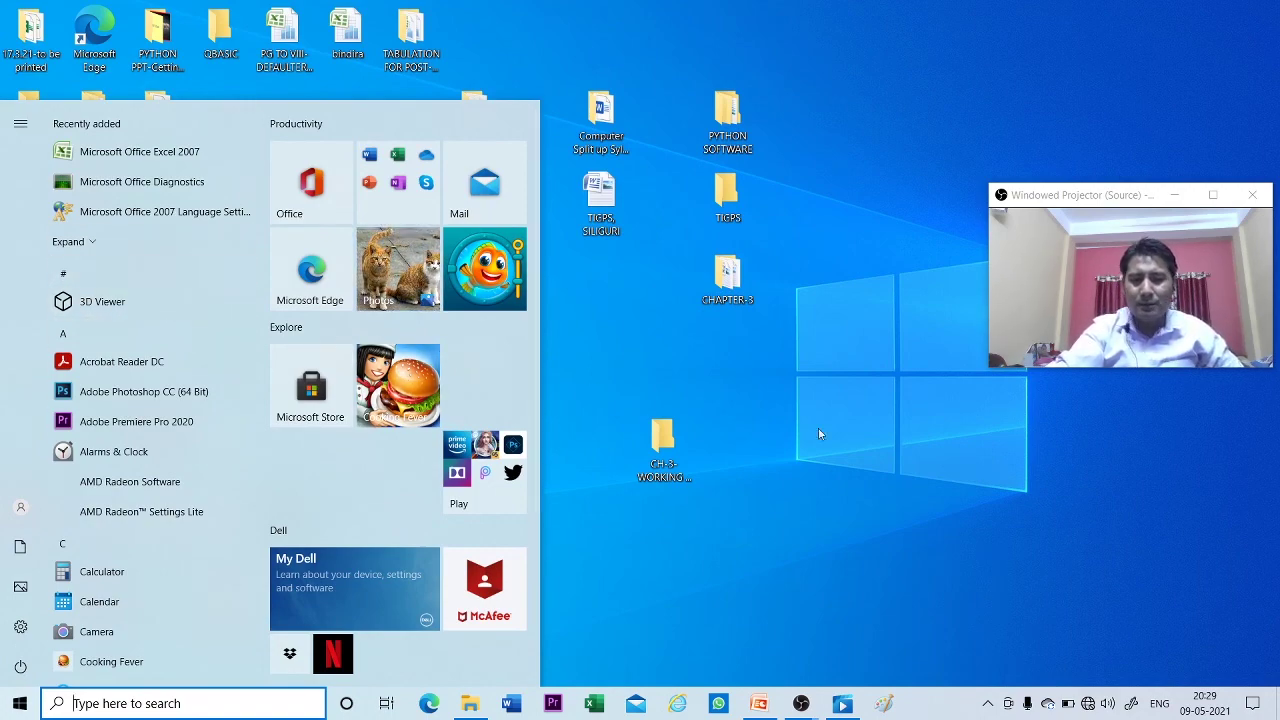
pyautogui.click(838, 519)
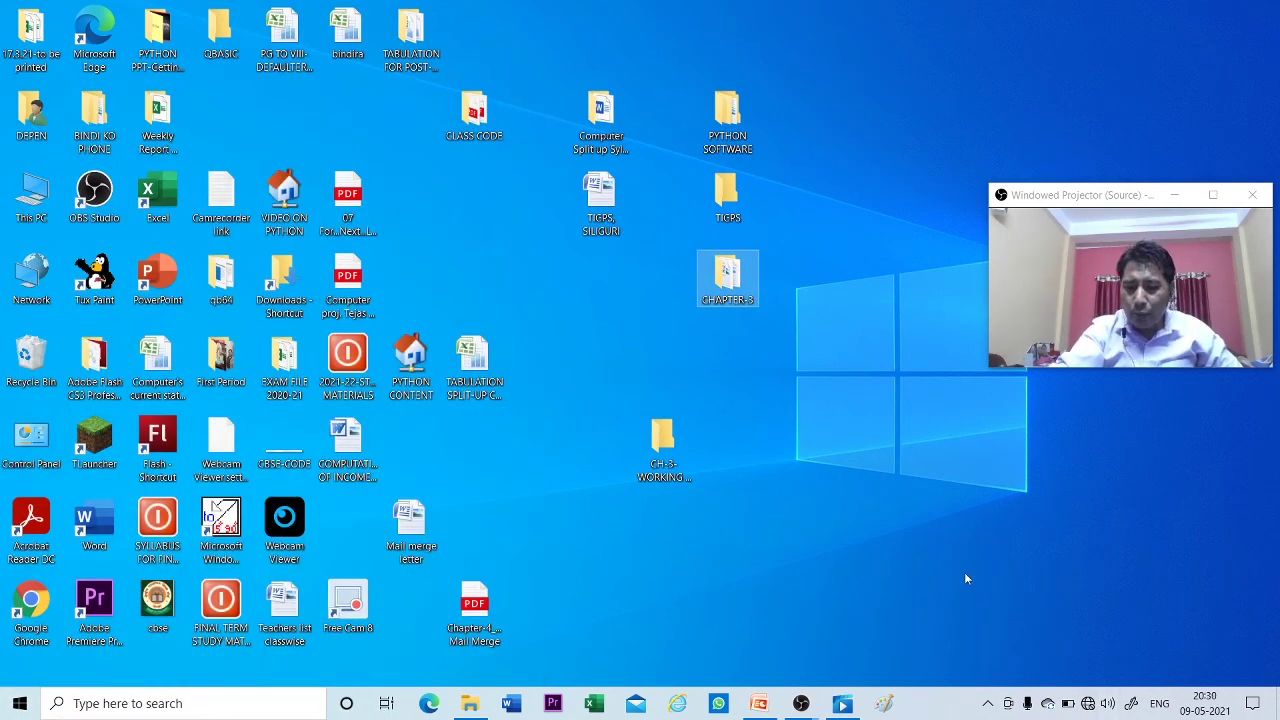
# Test the pinned Paint shortcut by launching Paint twice, maximizing and restoring its window the first time, and closing it each time
pyautogui.click(881, 709)
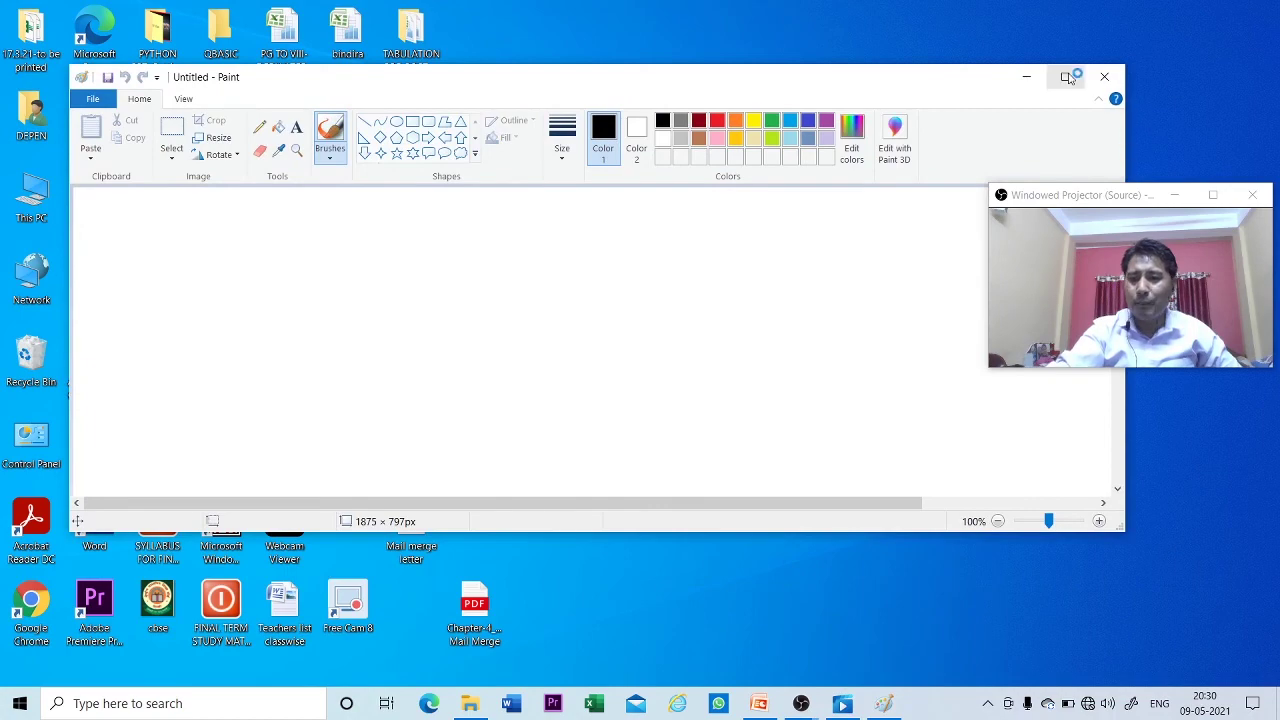
pyautogui.click(1063, 77)
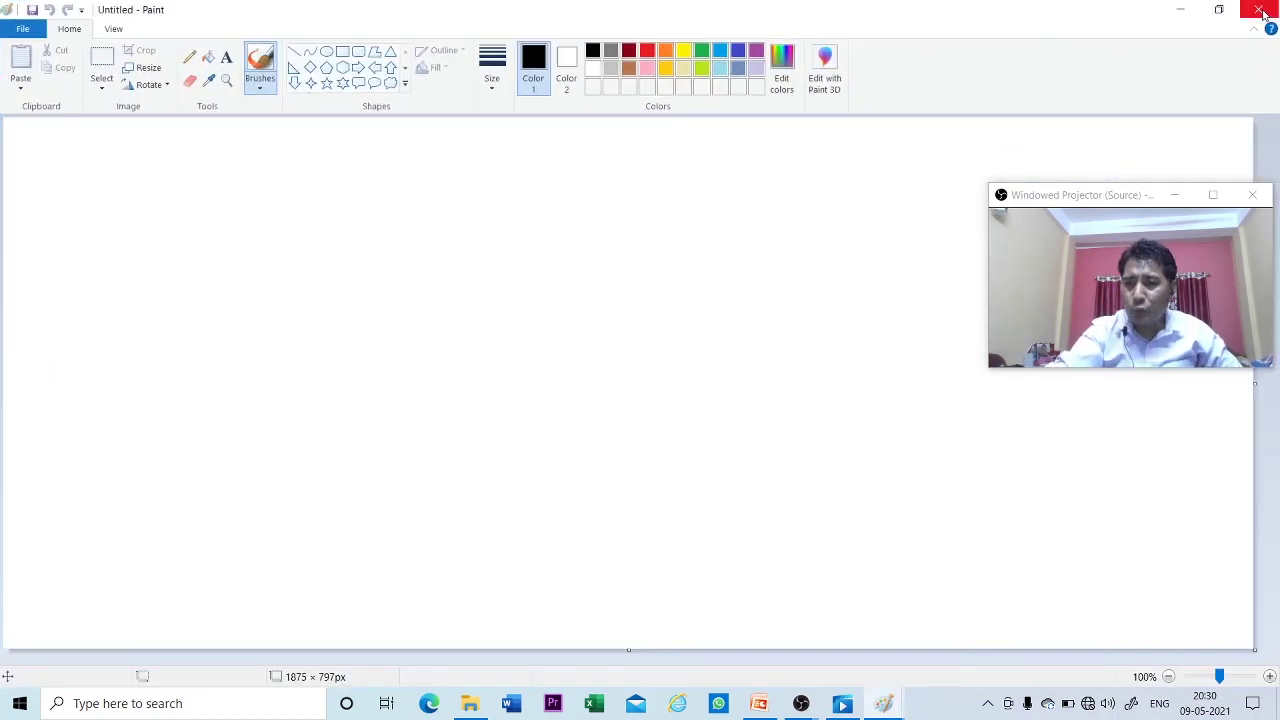
pyautogui.click(1211, 10)
pyautogui.click(1106, 77)
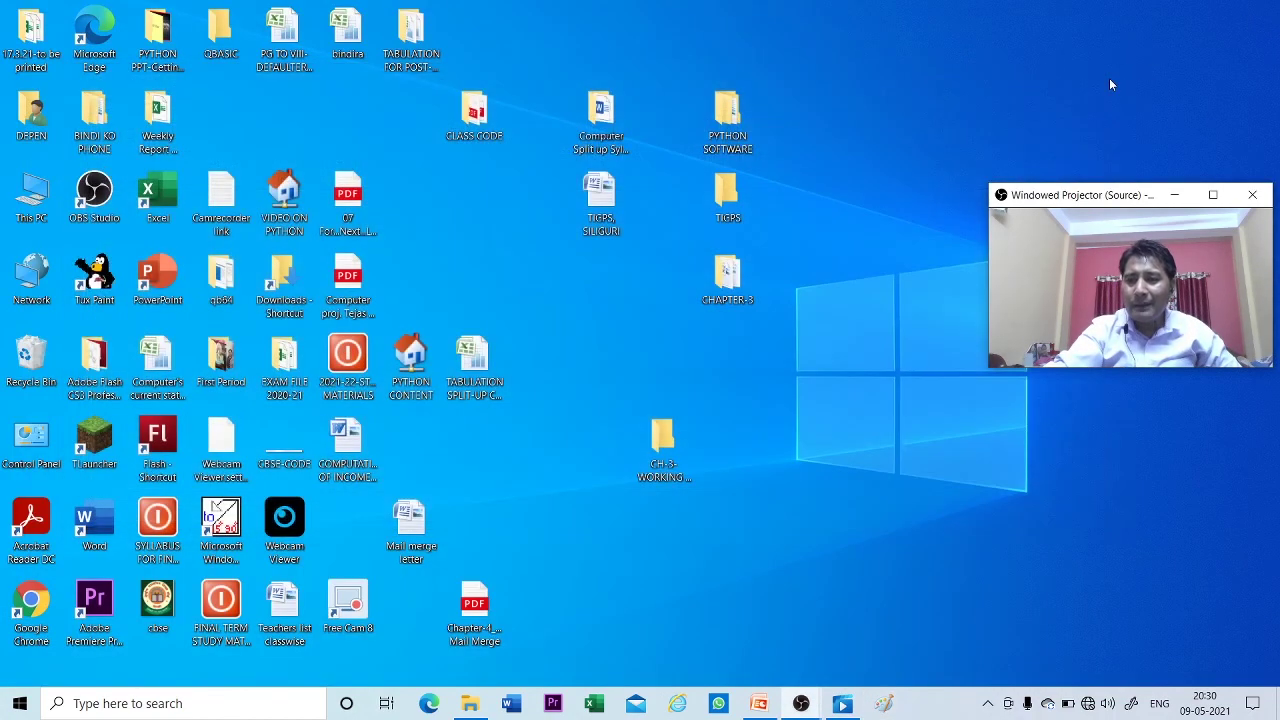
pyautogui.click(884, 706)
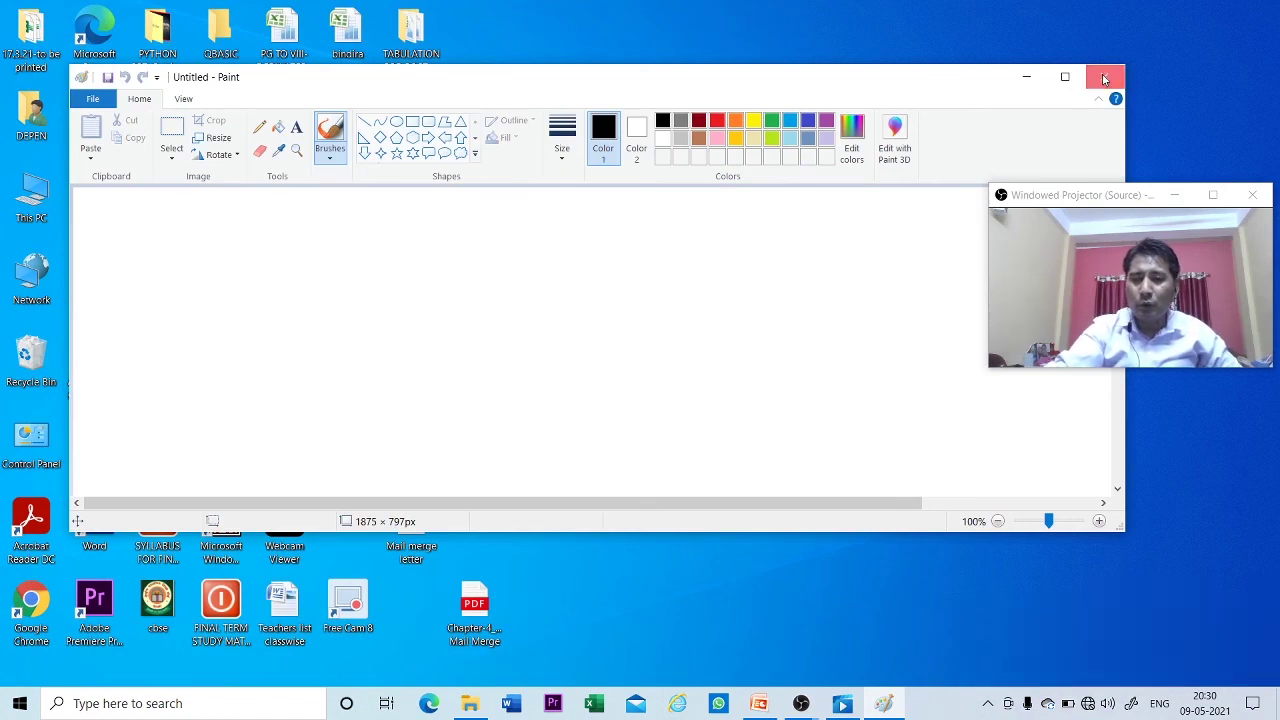
pyautogui.click(1104, 78)
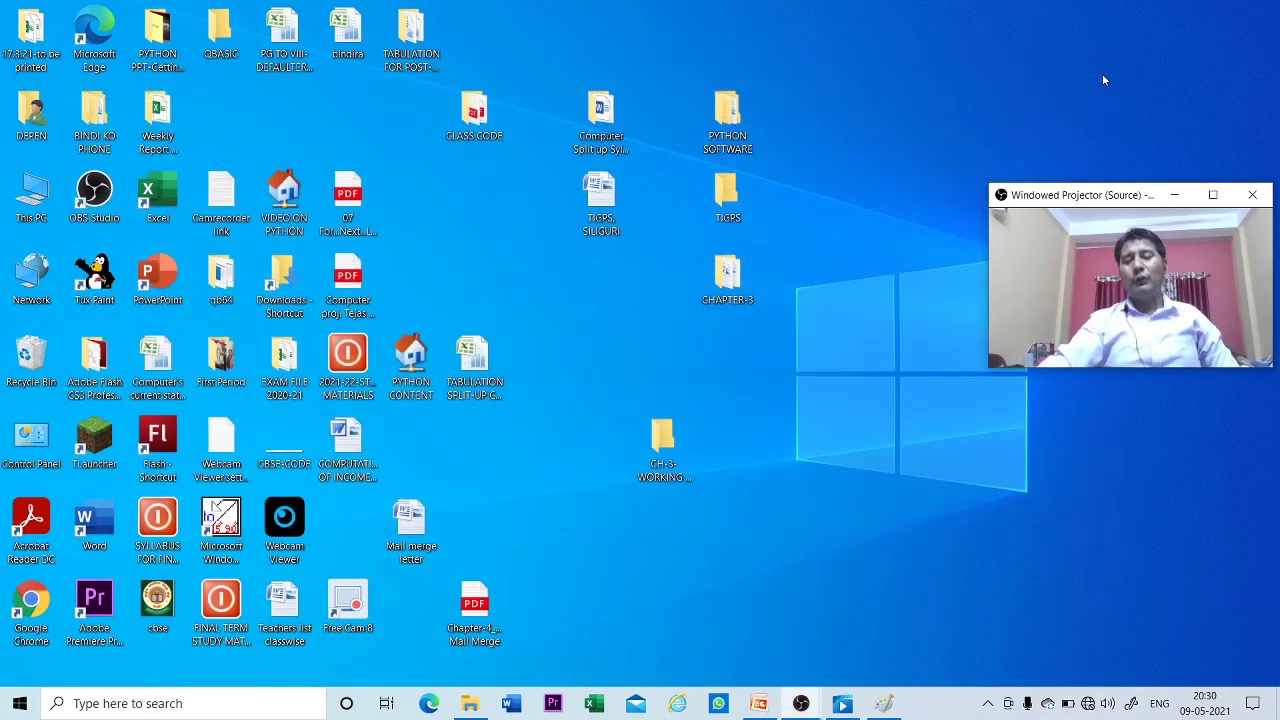